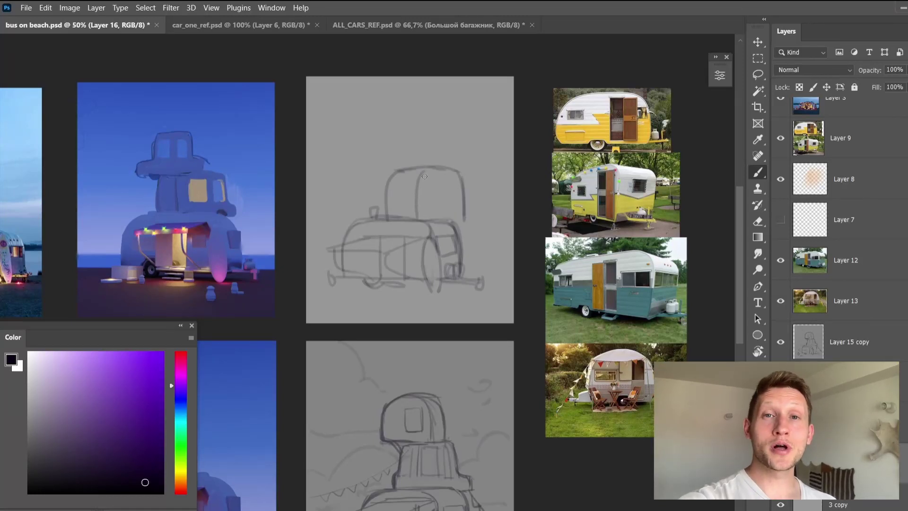
# Step: Sketch a window rectangle and door outline on the trailer, then move the block onto the camper
pyautogui.moveTo(391, 192); pyautogui.dragTo(406, 190)
pyautogui.moveTo(440, 217); pyautogui.dragTo(454, 218)
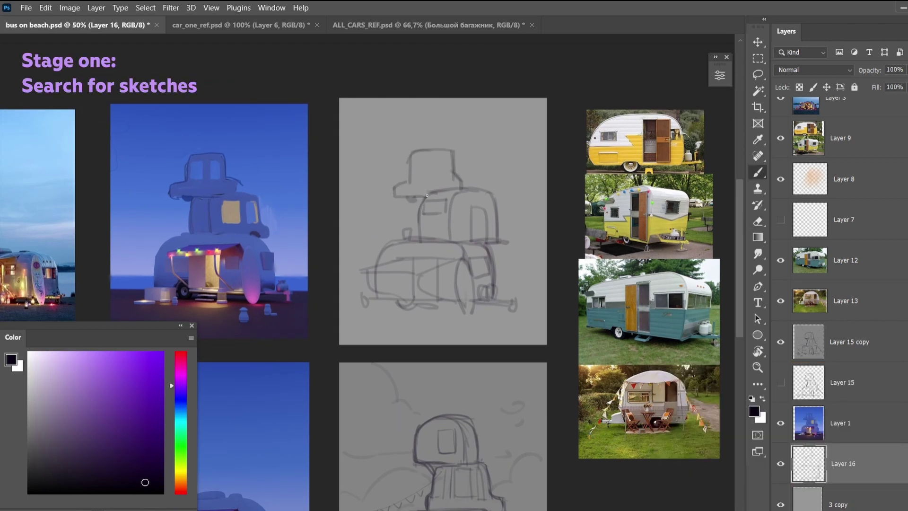
pyautogui.hotkey('ctrl', '+')
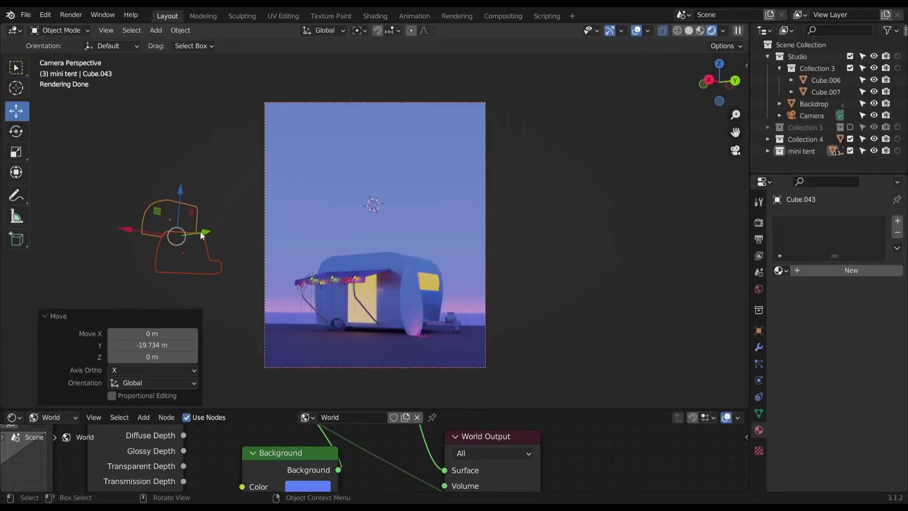
pyautogui.moveTo(200, 231)
pyautogui.mouseDown()
pyautogui.moveTo(399, 194)
pyautogui.moveTo(357, 185)
pyautogui.mouseUp()
pyautogui.scroll(3, 382, 159)
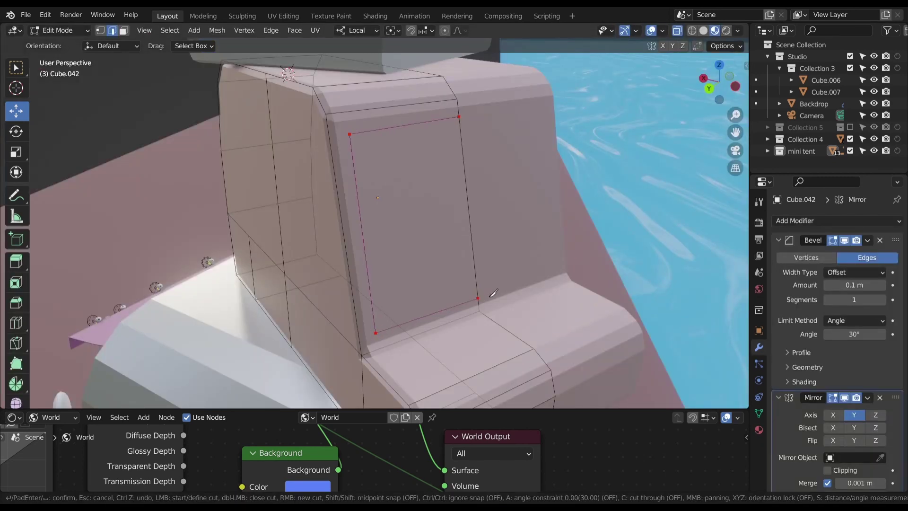
# Step: Confirm the window cut on the cab, inset the window faces, and save
pyautogui.press('Return')
pyautogui.press('i')
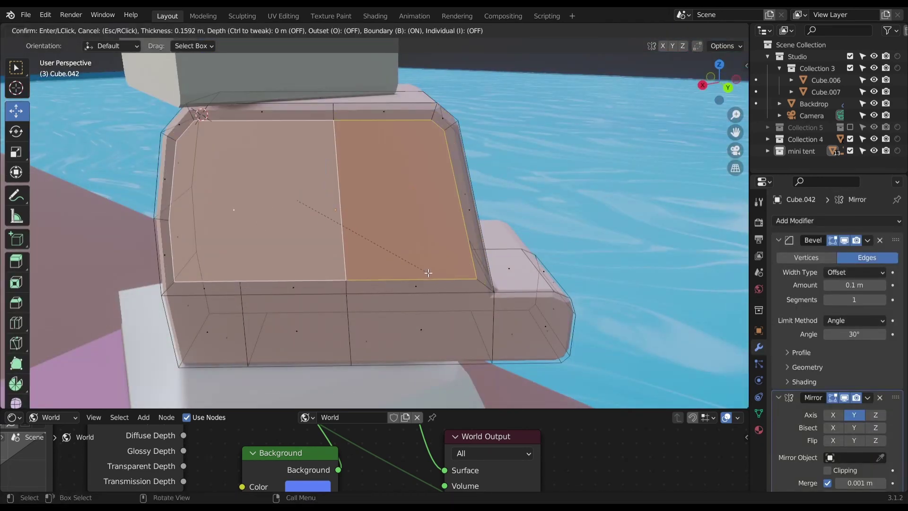
pyautogui.click(428, 272)
pyautogui.moveTo(322, 202); pyautogui.dragTo(286, 195, button='middle')
pyautogui.press('KP_0')
pyautogui.hotkey('ctrl', 's')
# Step: Recess the inset window faces inward, then check the material colour in rendered shading
pyautogui.hotkey('alt', 's')
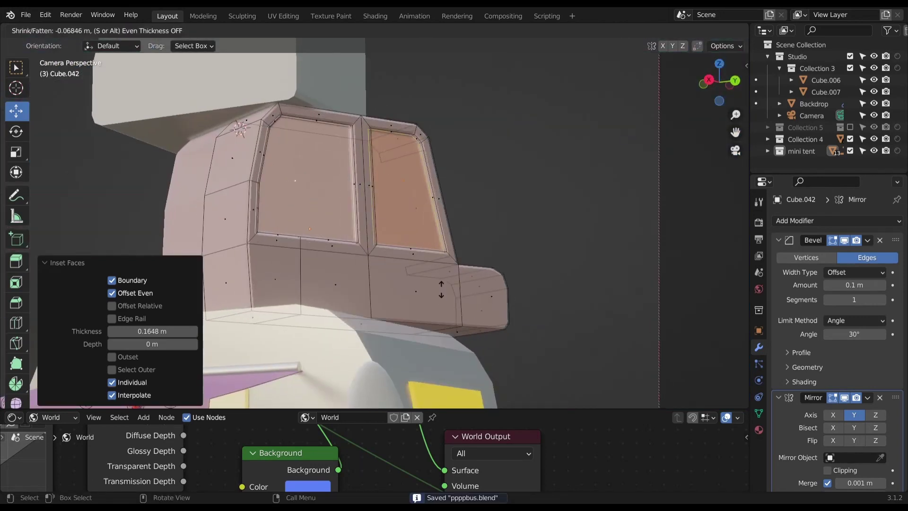
pyautogui.click(441, 290)
pyautogui.click(711, 30)
pyautogui.click(759, 429)
pyautogui.click(821, 305)
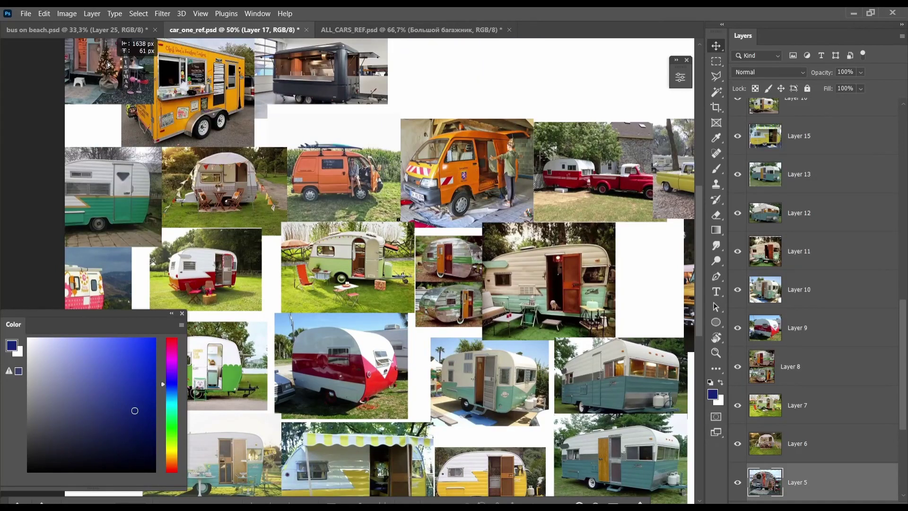
# Step: Copy the Christmas trailer photo into bus on beach.psd as a new layer and zoom to it
pyautogui.moveTo(109, 65)
pyautogui.mouseDown()
pyautogui.moveTo(277, 341)
pyautogui.moveTo(293, 298)
pyautogui.moveTo(279, 208)
pyautogui.mouseUp()
pyautogui.hotkey('ctrl', '+')
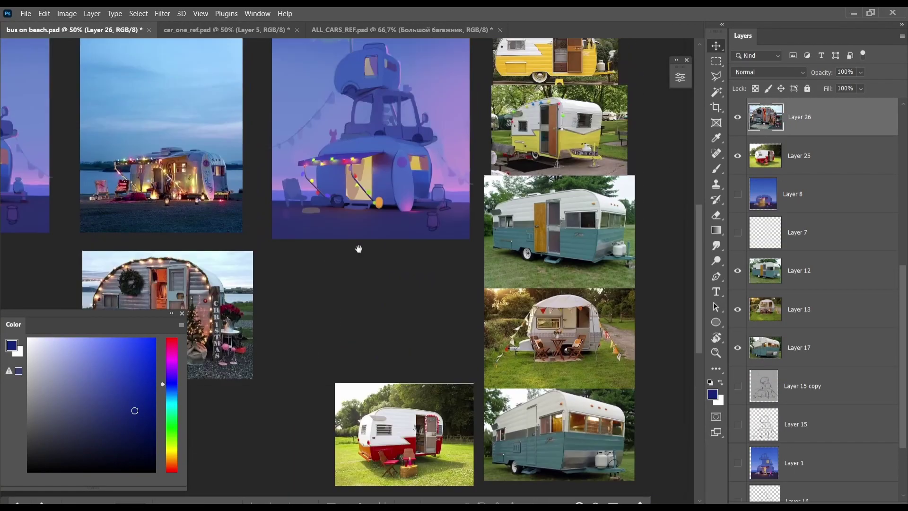
pyautogui.moveTo(359, 249); pyautogui.dragTo(419, 306)
pyautogui.hotkey('ctrl', '+')
pyautogui.hotkey('ctrl', '+')
pyautogui.hotkey('ctrl', '-')
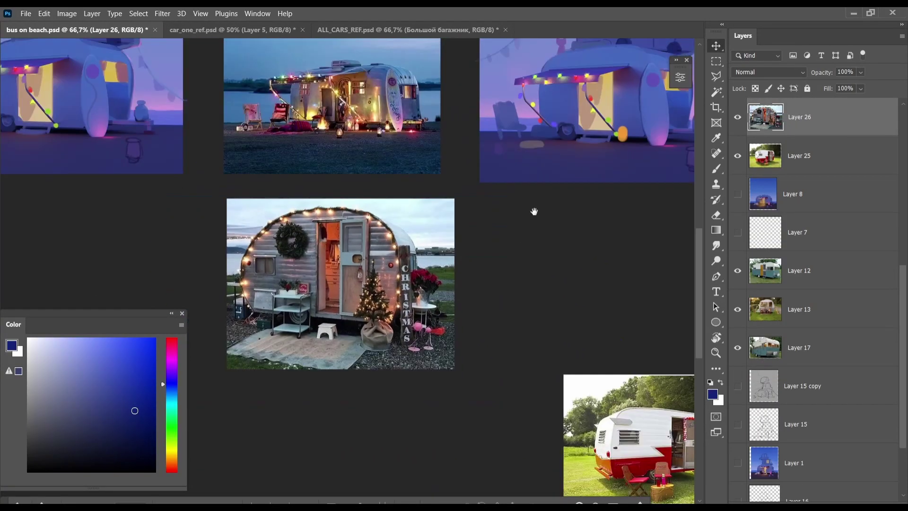
pyautogui.keyDown('alt'); pyautogui.scroll(3, 534, 211); pyautogui.keyUp('alt')
# Step: Select the bus painting layer and pan and zoom to review it against the references
pyautogui.keyDown('ctrl'); pyautogui.click(447, 230); pyautogui.keyUp('ctrl')
pyautogui.keyDown('alt'); pyautogui.scroll(2, 446, 240); pyautogui.keyUp('alt')
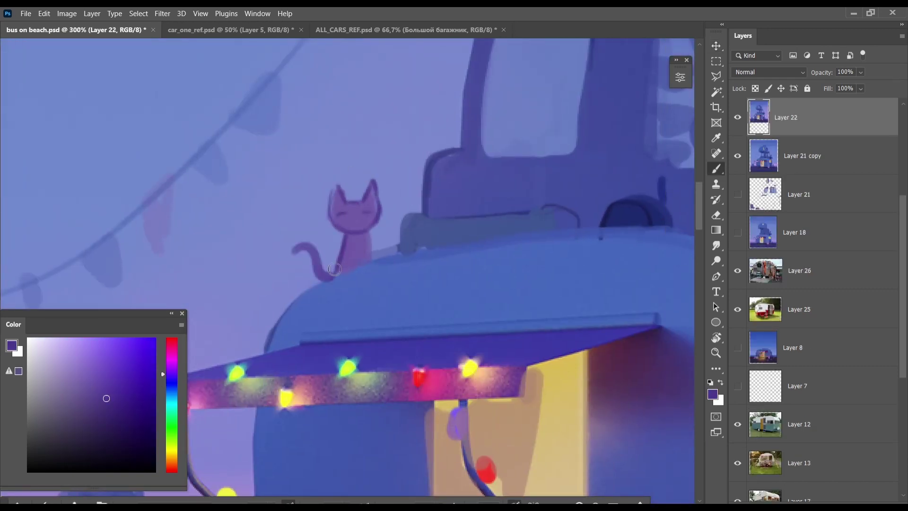
pyautogui.keyDown('alt'); pyautogui.scroll(-1, 334, 269); pyautogui.keyUp('alt')
pyautogui.keyDown('alt'); pyautogui.scroll(-3, 197, 150); pyautogui.keyUp('alt')
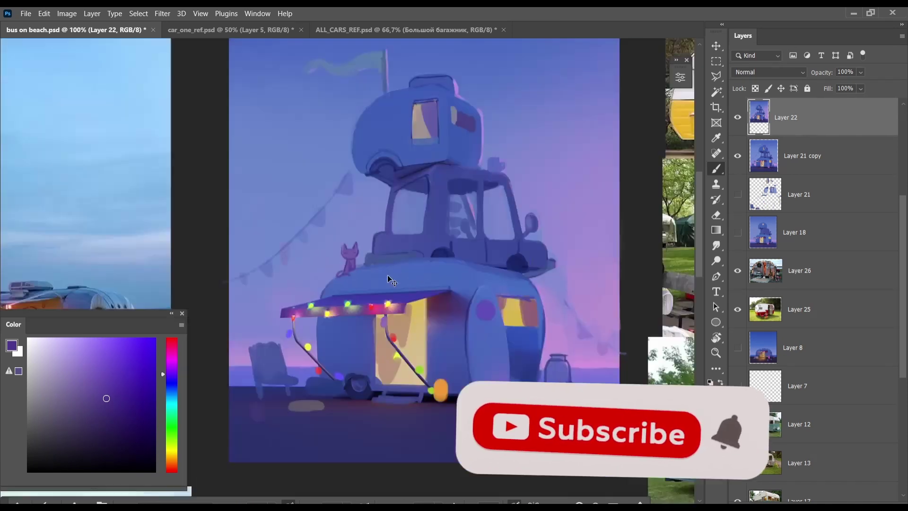
pyautogui.keyDown('alt'); pyautogui.scroll(1, 313, 179); pyautogui.keyUp('alt')
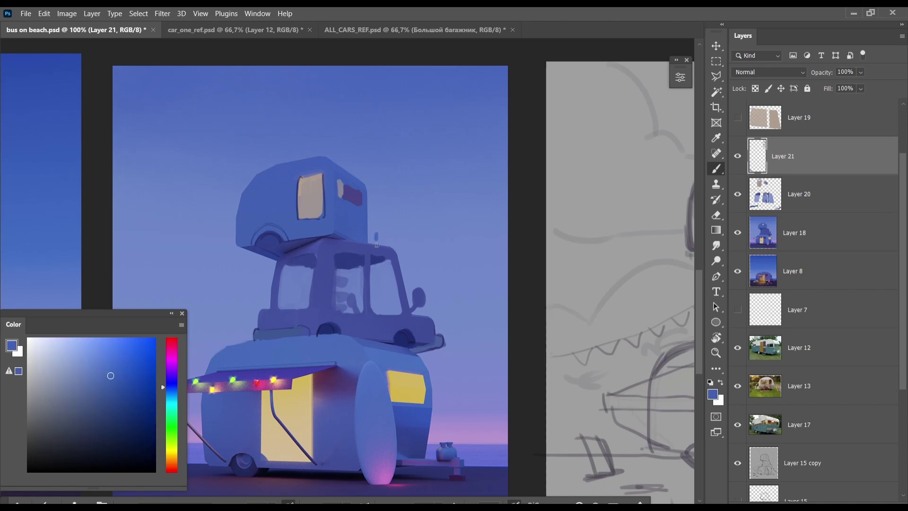
pyautogui.keyDown('alt'); pyautogui.scroll(-1, 387, 229); pyautogui.keyUp('alt')
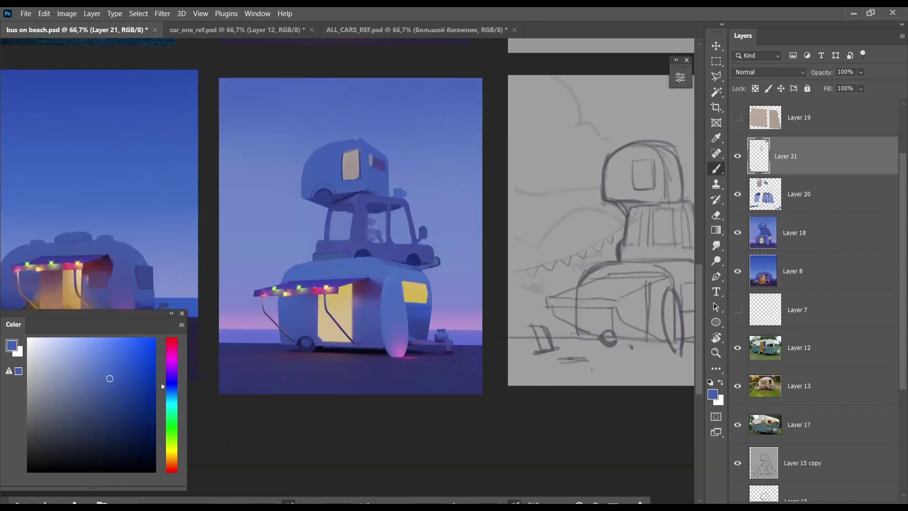
pyautogui.keyDown('alt'); pyautogui.scroll(1, 584, 300); pyautogui.keyUp('alt')
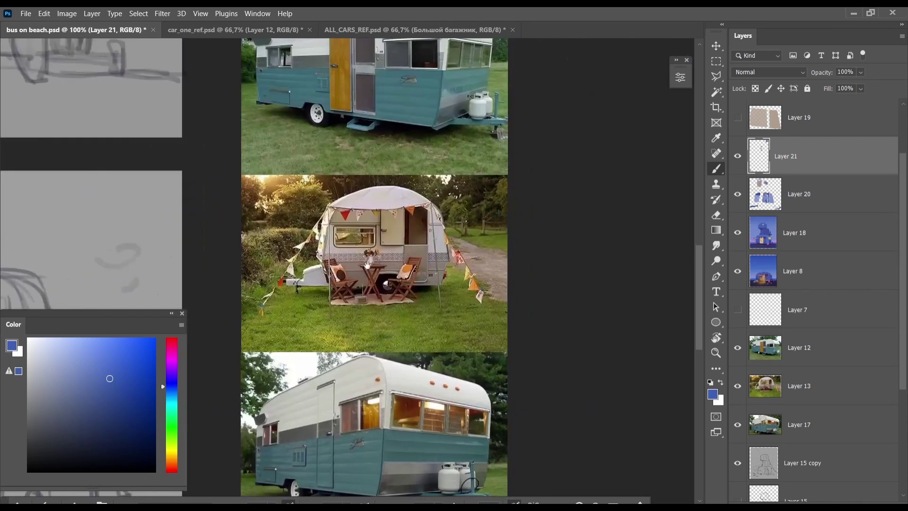
pyautogui.moveTo(328, 166)
pyautogui.mouseDown()
pyautogui.moveTo(394, 421)
pyautogui.moveTo(270, 395)
pyautogui.mouseUp()
pyautogui.keyDown('alt'); pyautogui.scroll(-2, 395, 421); pyautogui.keyUp('alt')
pyautogui.keyDown('alt'); pyautogui.scroll(2, 340, 314); pyautogui.keyUp('alt')
pyautogui.moveTo(340, 314); pyautogui.dragTo(335, 308)
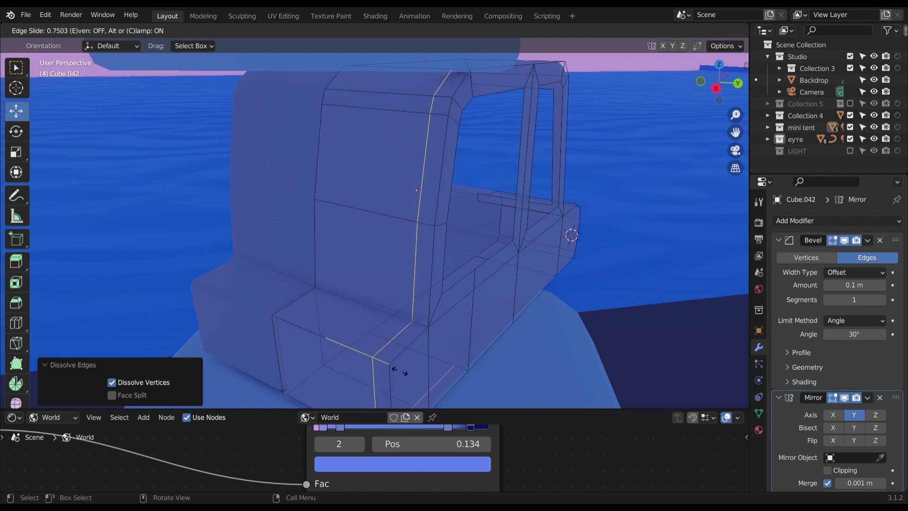
# Step: Add and slide new edge loops on the truck cab
pyautogui.click(400, 371)
pyautogui.moveTo(399, 371)
pyautogui.mouseDown(button='middle')
pyautogui.moveTo(446, 259)
pyautogui.moveTo(385, 268)
pyautogui.moveTo(378, 246)
pyautogui.moveTo(387, 157)
pyautogui.mouseUp(button='middle')
pyautogui.hotkey('ctrl', 'r')
pyautogui.click(446, 260)
# Step: Delete the cab's window face to open up the window
pyautogui.press('3')
pyautogui.click(378, 246)
pyautogui.press('x')
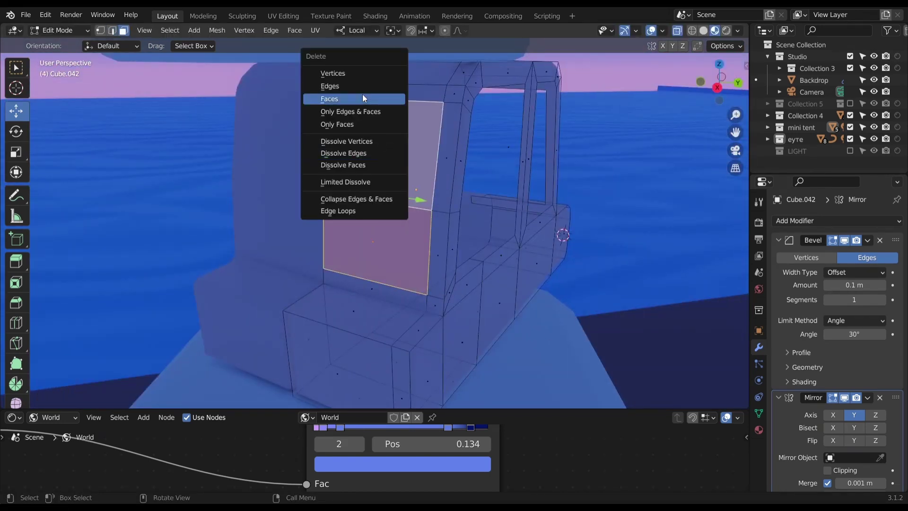
pyautogui.click(364, 98)
pyautogui.press('Tab')
pyautogui.press('KP_0')
# Step: Move the upper trailer's window piece up, reselect the cab, and save
pyautogui.click(348, 152)
pyautogui.press('g')
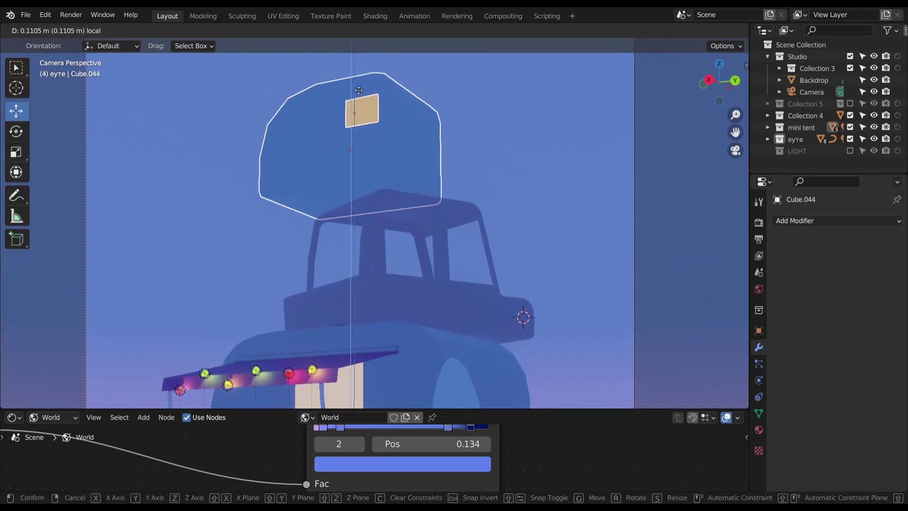
pyautogui.click(358, 90)
pyautogui.press('Home')
pyautogui.click(395, 249)
pyautogui.press('z')
pyautogui.hotkey('ctrl', 's')
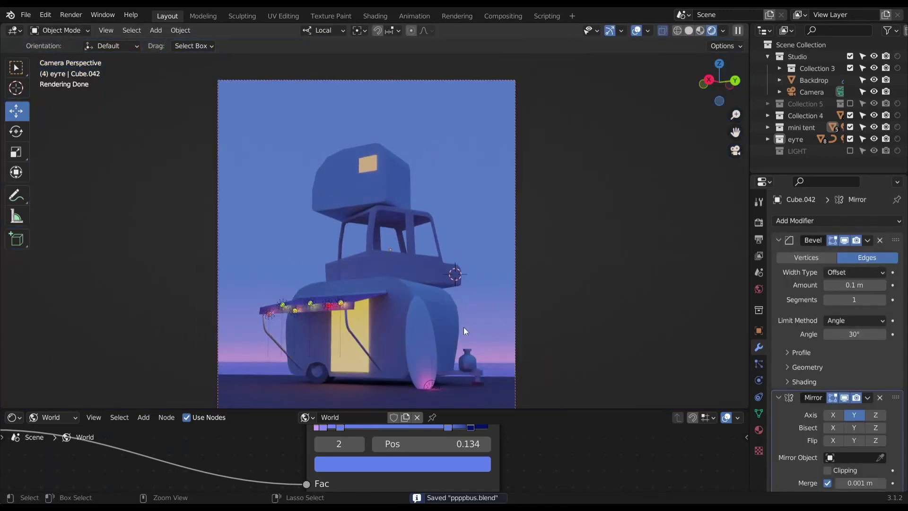
pyautogui.scroll(2, 465, 331)
# Step: Bevel the cab's back corner (0.18 m, two segments) and shift it along X
pyautogui.press('Tab')
pyautogui.press('KP_Decimal')
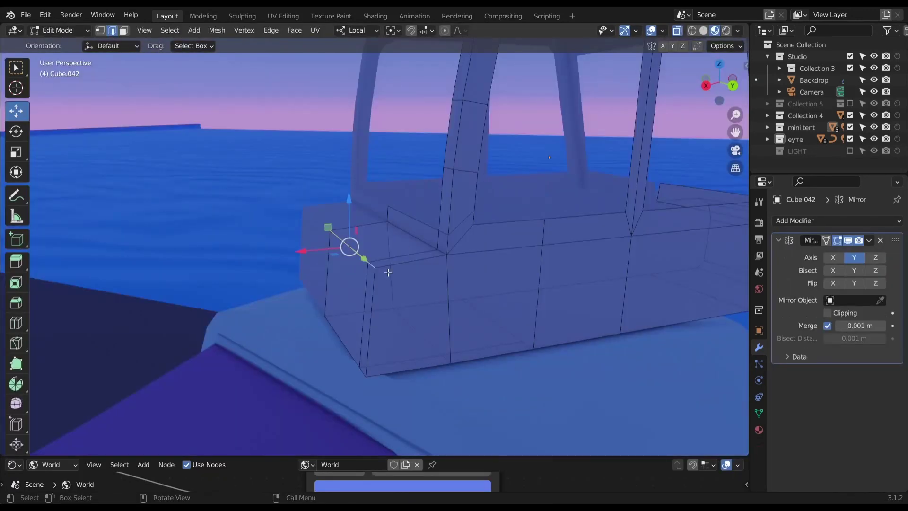
pyautogui.click(390, 304)
pyautogui.moveTo(390, 304); pyautogui.dragTo(349, 243, button='middle')
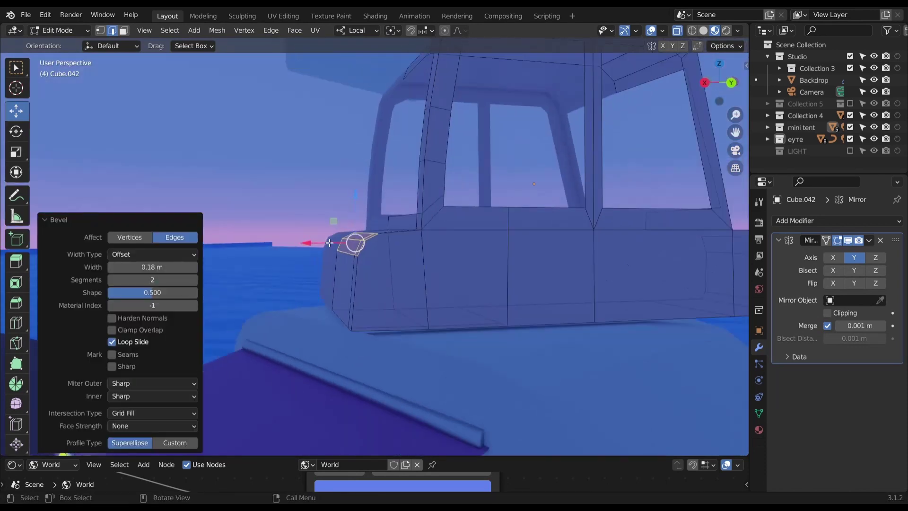
pyautogui.moveTo(326, 241); pyautogui.dragTo(340, 254)
pyautogui.scroll(-5, 340, 254)
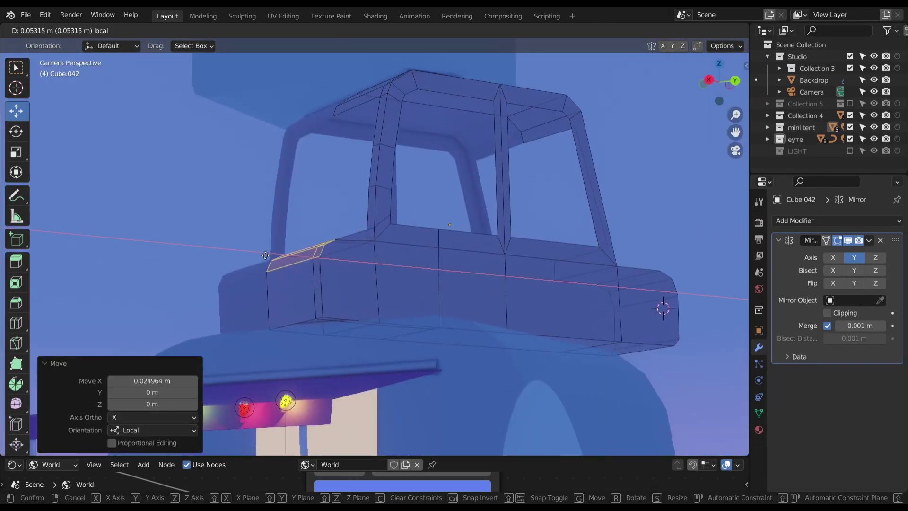
# Step: Save, return to camera view, and move the new mirrored piece into place
pyautogui.press('Tab')
pyautogui.hotkey('ctrl', 's')
pyautogui.press('KP_0')
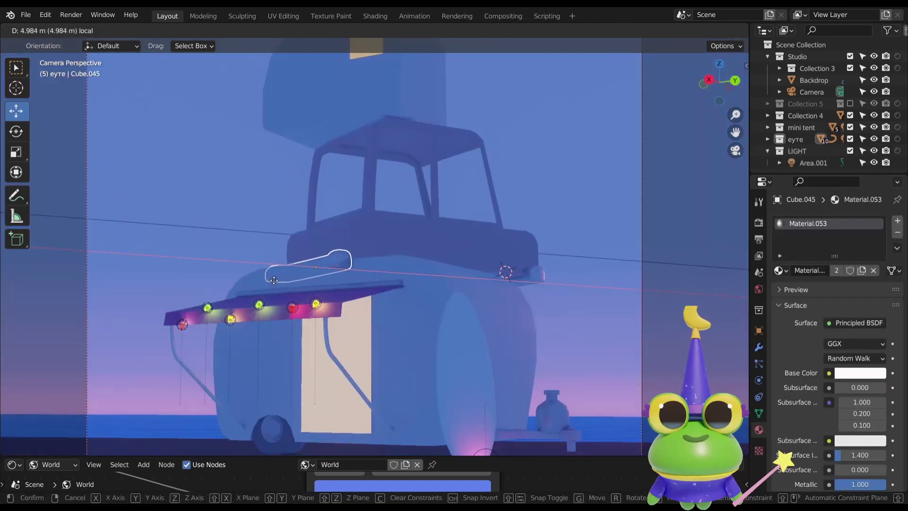
pyautogui.click(274, 279)
pyautogui.moveTo(274, 280)
pyautogui.mouseDown(button='middle')
pyautogui.moveTo(375, 281)
pyautogui.moveTo(416, 239)
pyautogui.mouseUp(button='middle')
pyautogui.scroll(5, 376, 281)
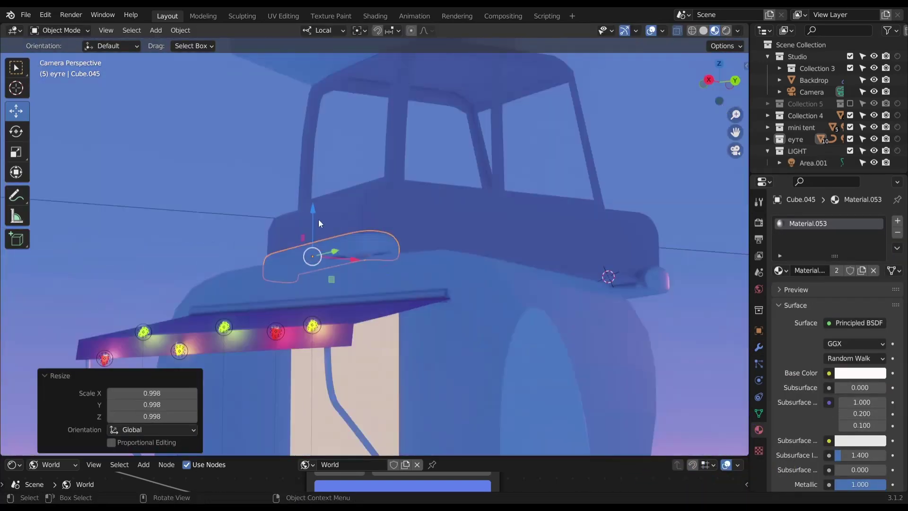
# Step: Move the three ladder bars onto the back of the cab along the Y axis
pyautogui.press('g')
pyautogui.press('y')
pyautogui.press('y')
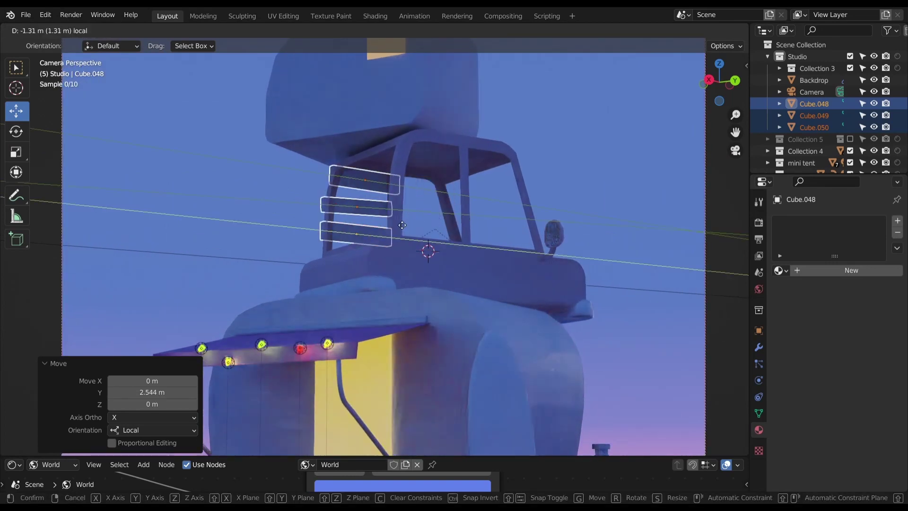
pyautogui.press('Tab')
# Step: Apply Cube.051's scale, bevel its top edges twice into a rounded cap, and scale the post to 0.124
pyautogui.hotkey('ctrl', 'a')
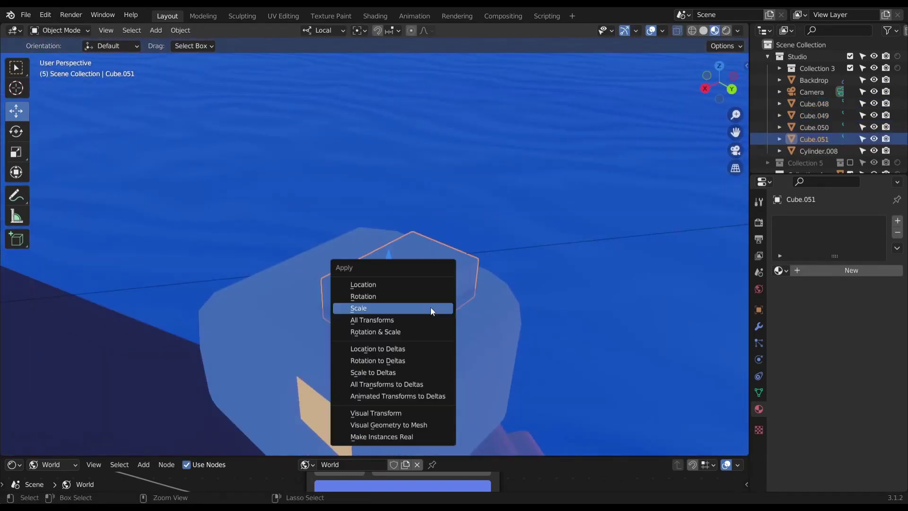
pyautogui.click(431, 311)
pyautogui.press('Tab')
pyautogui.hotkey('ctrl', 'b')
pyautogui.click(444, 348)
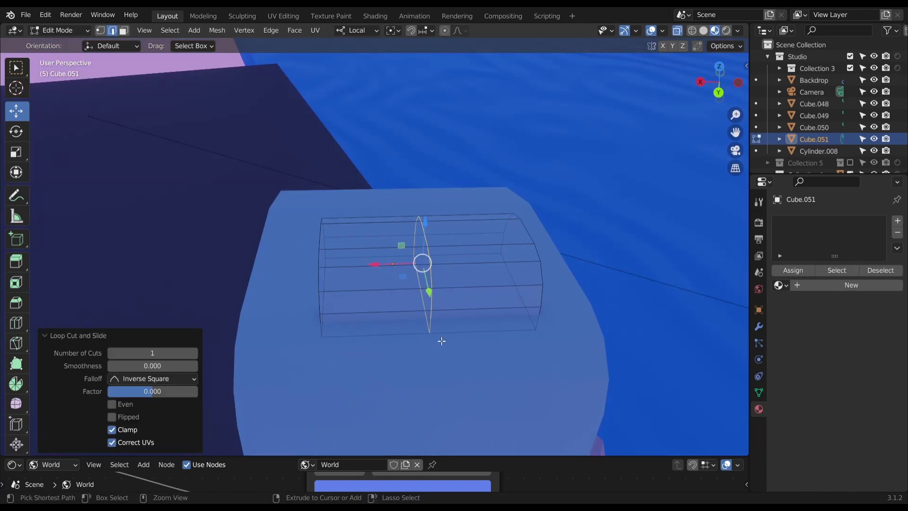
pyautogui.hotkey('ctrl', 'b')
pyautogui.click(574, 359)
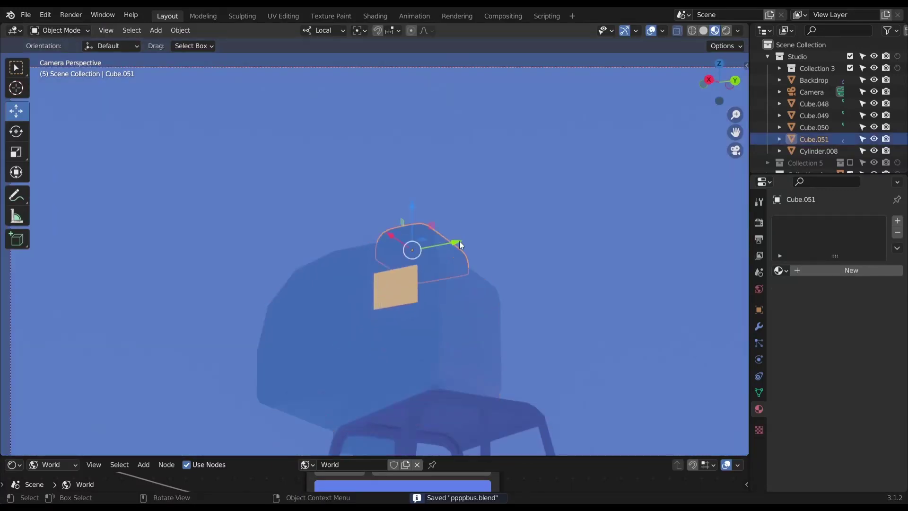
pyautogui.scroll(-5, 846, 360)
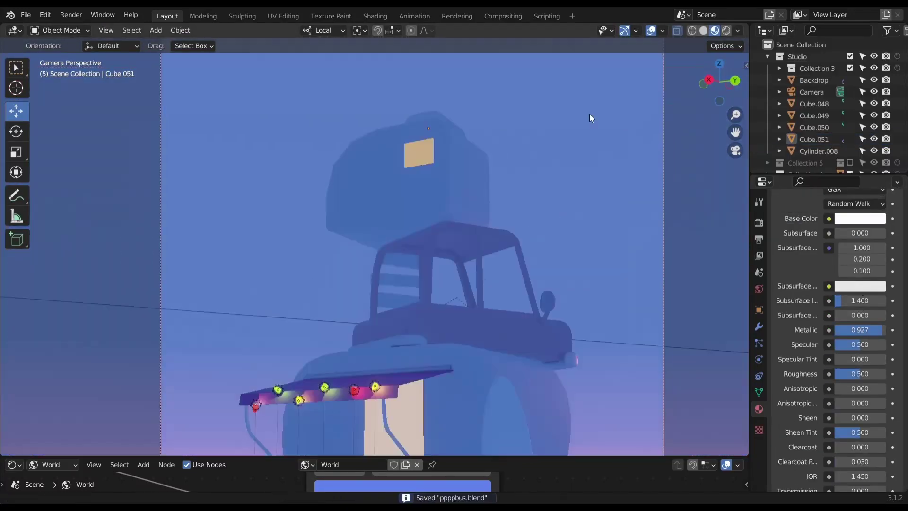
pyautogui.click(480, 242)
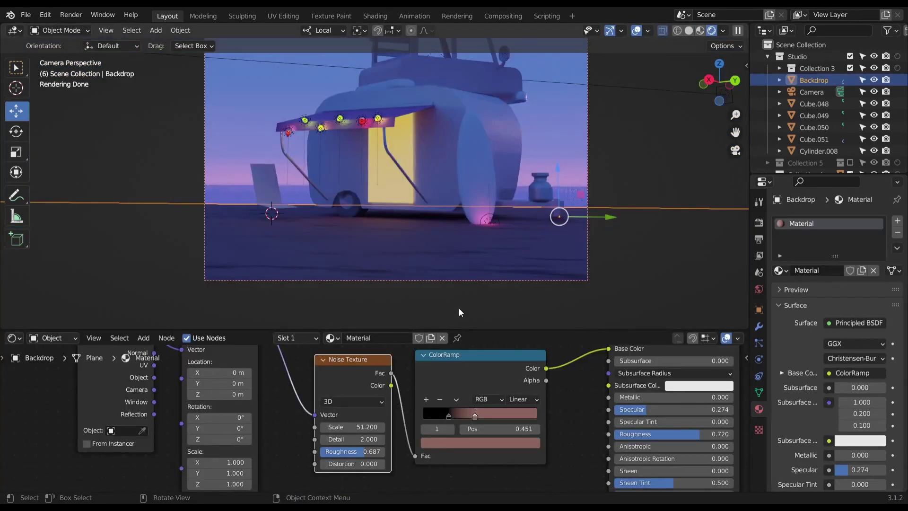
# Step: Set the Backdrop's Mapping node Y scale to 2 and review the colour ramp nodes
pyautogui.scroll(1, 376, 417)
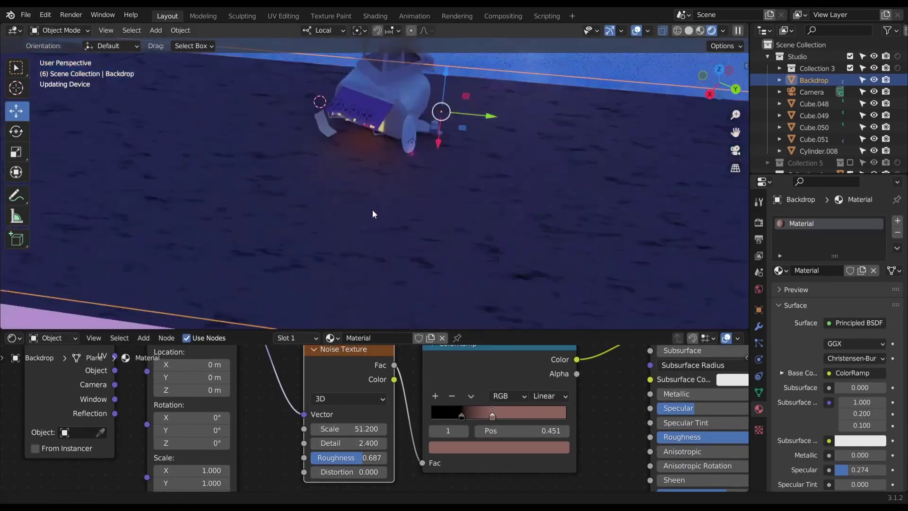
pyautogui.moveTo(272, 428); pyautogui.dragTo(335, 385, button='middle')
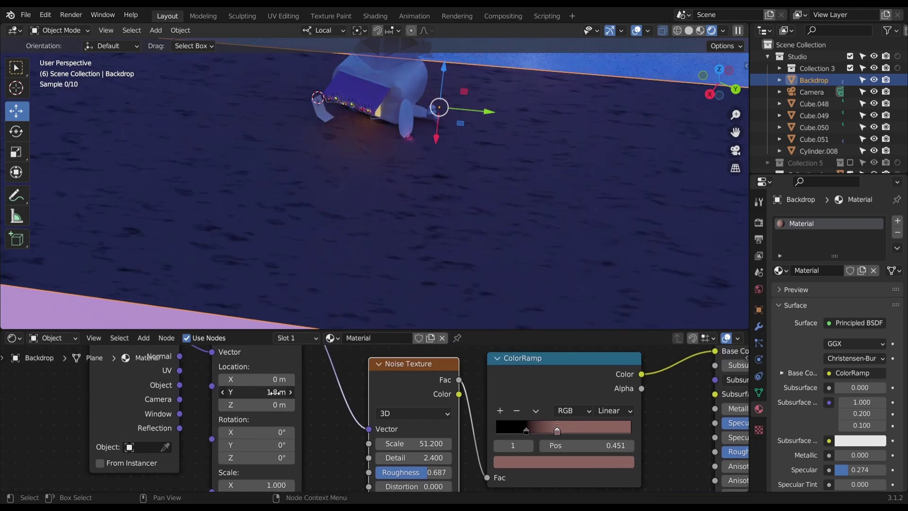
pyautogui.click(272, 441)
pyautogui.write('2')
pyautogui.press('Return')
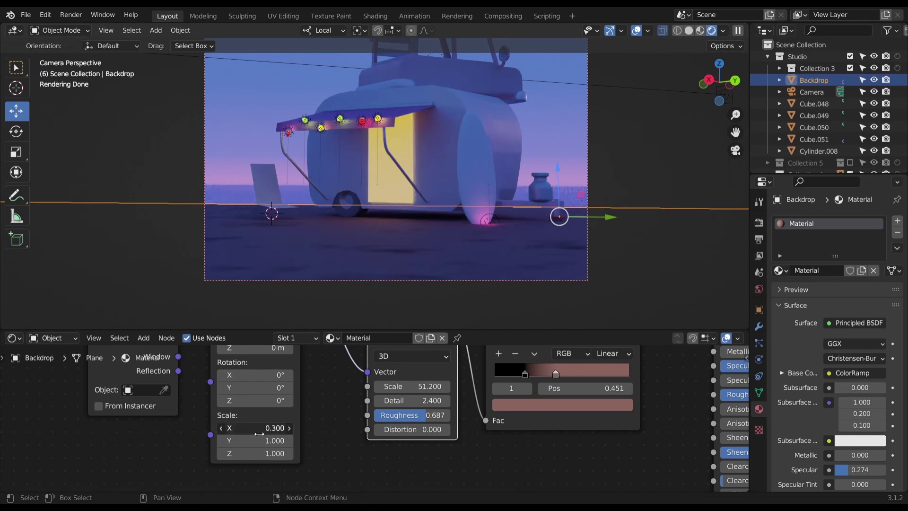
pyautogui.moveTo(417, 432); pyautogui.dragTo(368, 442, button='middle')
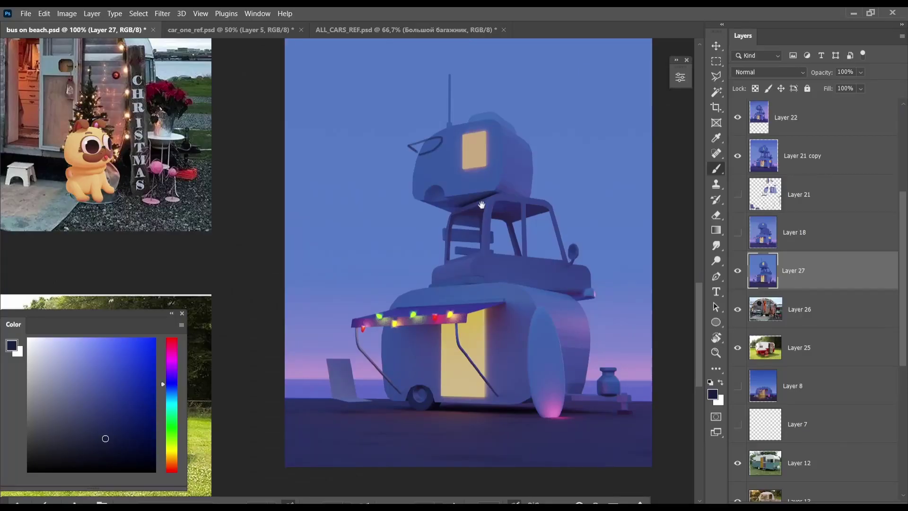
# Step: Paint a thin dark line down from the awning beside the gas canister
pyautogui.moveTo(481, 204); pyautogui.dragTo(441, 133)
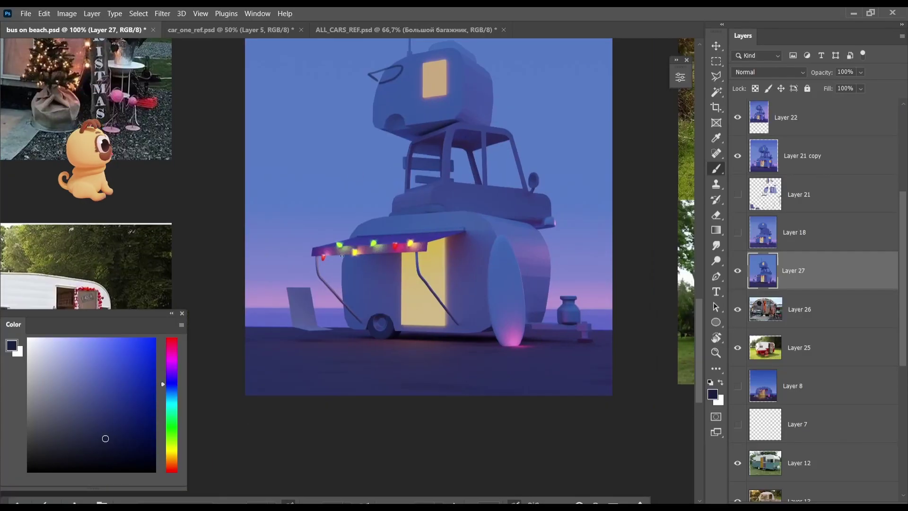
pyautogui.keyDown('alt'); pyautogui.scroll(1, 350, 279); pyautogui.keyUp('alt')
pyautogui.moveTo(339, 233)
pyautogui.mouseDown()
pyautogui.moveTo(333, 290)
pyautogui.moveTo(354, 375)
pyautogui.mouseUp()
pyautogui.scroll(2, 331, 245)
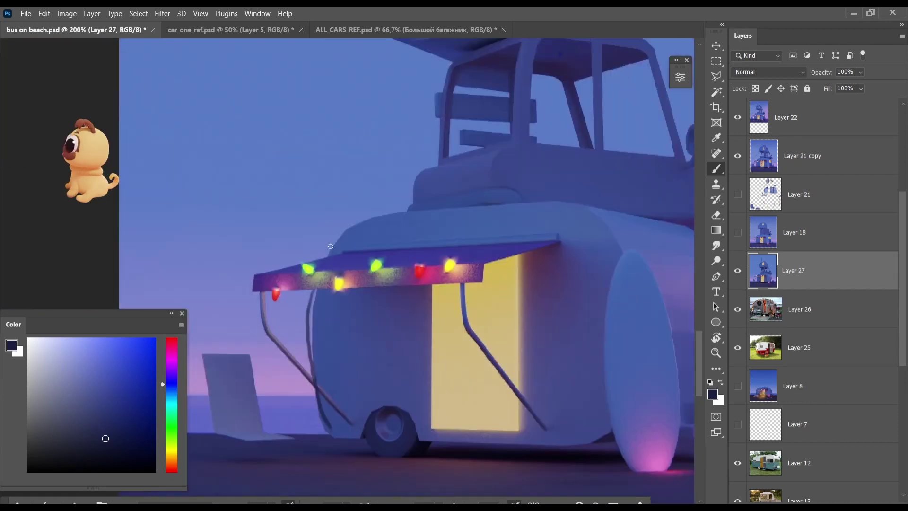
pyautogui.keyDown('alt'); pyautogui.scroll(-3, 372, 216); pyautogui.keyUp('alt')
pyautogui.keyDown('alt'); pyautogui.scroll(-1, 373, 216); pyautogui.keyUp('alt')
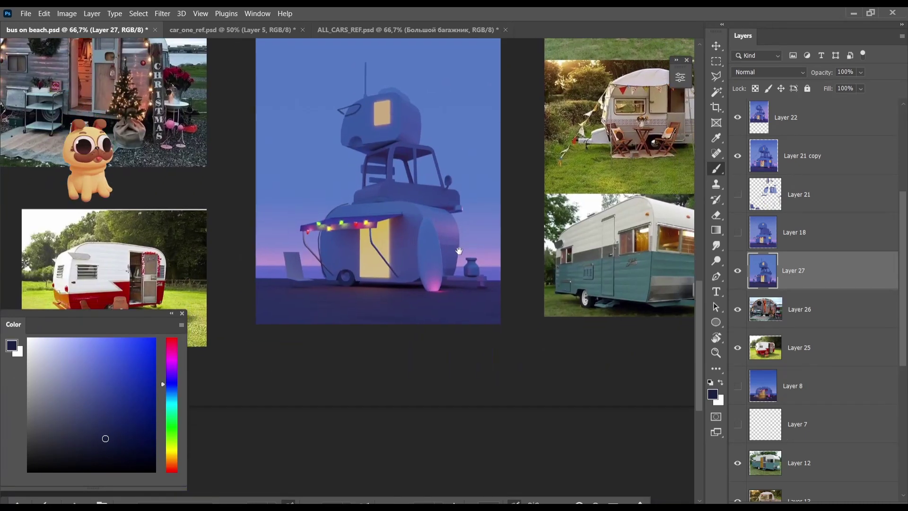
pyautogui.keyDown('alt'); pyautogui.scroll(3, 396, 305); pyautogui.keyUp('alt')
pyautogui.keyDown('alt'); pyautogui.scroll(1, 432, 322); pyautogui.keyUp('alt')
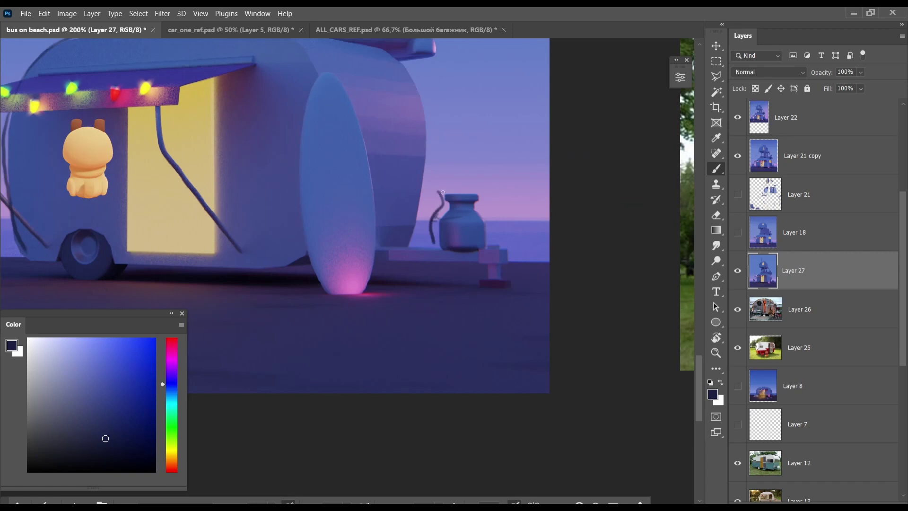
pyautogui.scroll(2, 315, 144)
pyautogui.keyDown('alt'); pyautogui.scroll(-3, 359, 199); pyautogui.keyUp('alt')
pyautogui.keyDown('alt'); pyautogui.scroll(1, 426, 227); pyautogui.keyUp('alt')
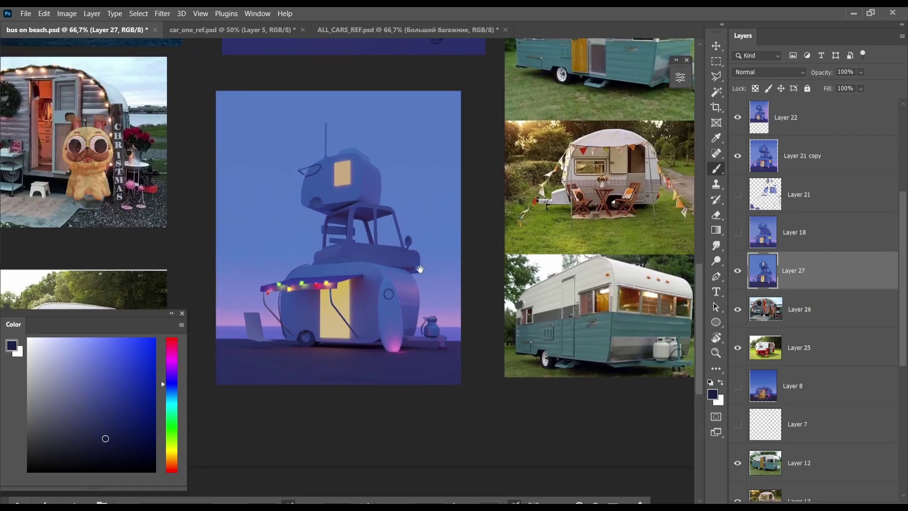
pyautogui.keyDown('alt'); pyautogui.scroll(2, 442, 246); pyautogui.keyUp('alt')
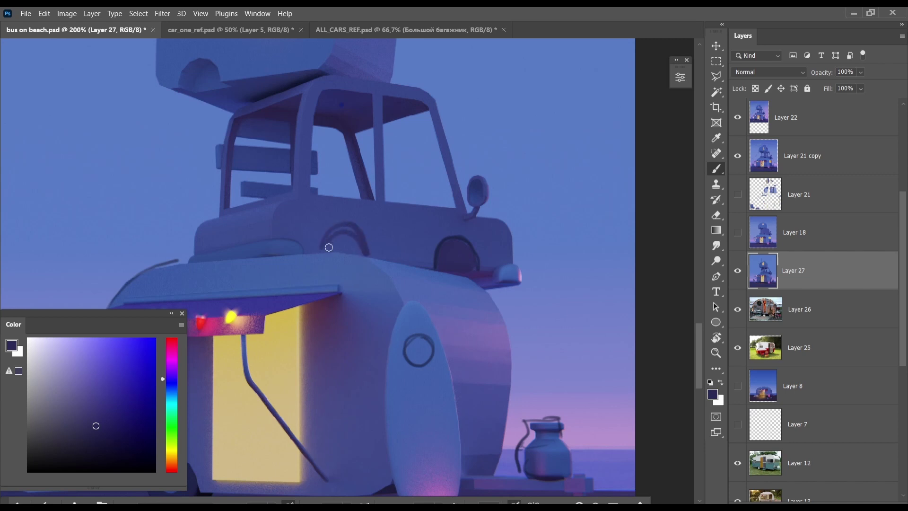
# Step: Sample blue, mauve and beige tones from the painting for the lit step under the trailer
pyautogui.keyDown('alt'); pyautogui.click(357, 252); pyautogui.keyUp('alt')
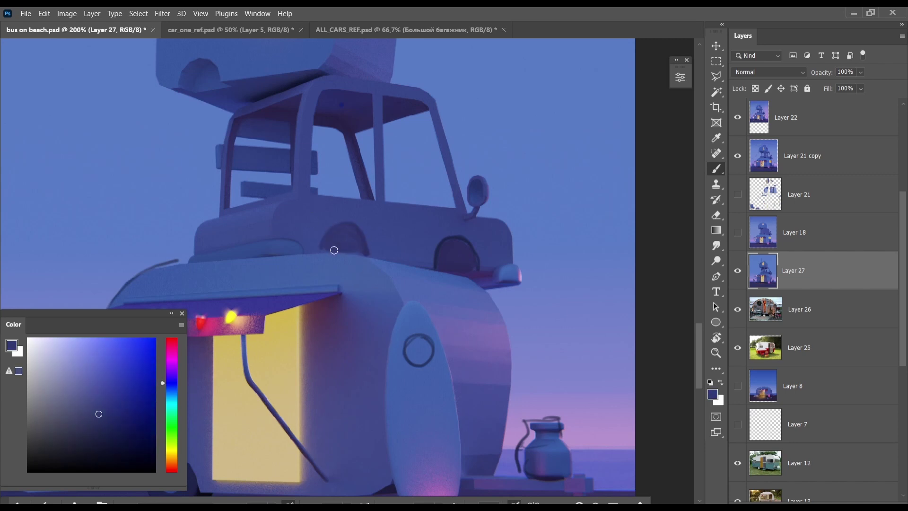
pyautogui.keyDown('alt'); pyautogui.moveTo(324, 262); pyautogui.dragTo(347, 234); pyautogui.keyUp('alt')
pyautogui.keyDown('alt'); pyautogui.click(348, 231); pyautogui.keyUp('alt')
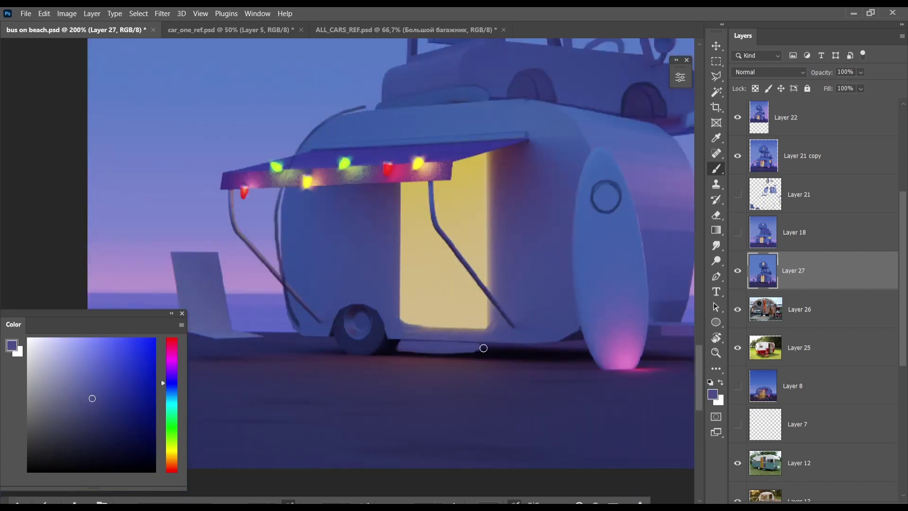
pyautogui.keyDown('alt'); pyautogui.click(423, 341); pyautogui.keyUp('alt')
pyautogui.keyDown('alt'); pyautogui.click(438, 350); pyautogui.keyUp('alt')
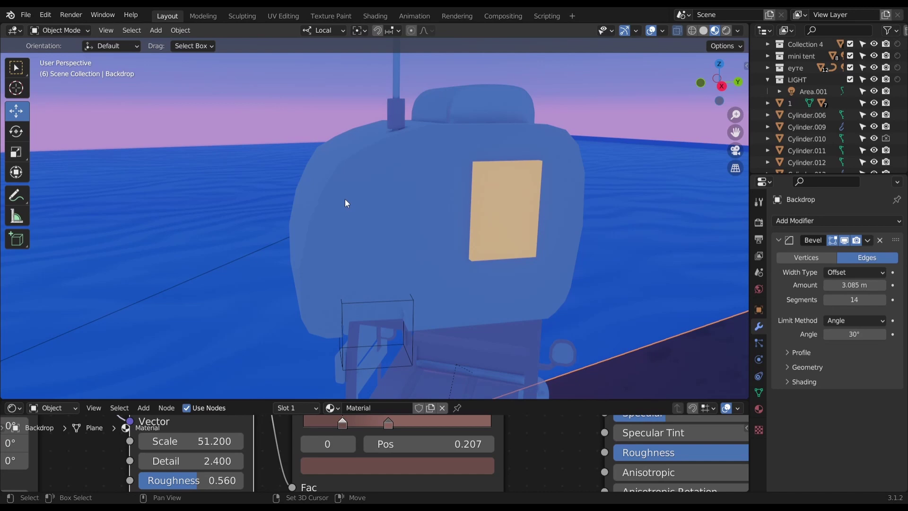
# Step: Add a small plane and stand it upright, rotated 90° on X, against the trailer side
pyautogui.hotkey('shift', 'a')
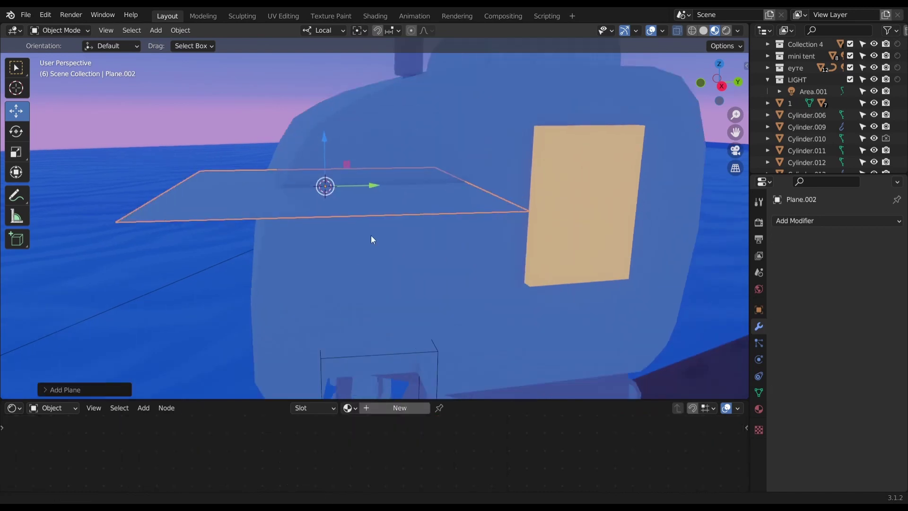
pyautogui.press('s')
pyautogui.click(358, 211)
pyautogui.press('r')
pyautogui.press('x')
pyautogui.press('9')
pyautogui.press('0')
pyautogui.press('Return')
# Step: Squash the plane along local X and add a loop cut across it
pyautogui.scroll(3, 452, 276)
pyautogui.press('s')
pyautogui.press('x')
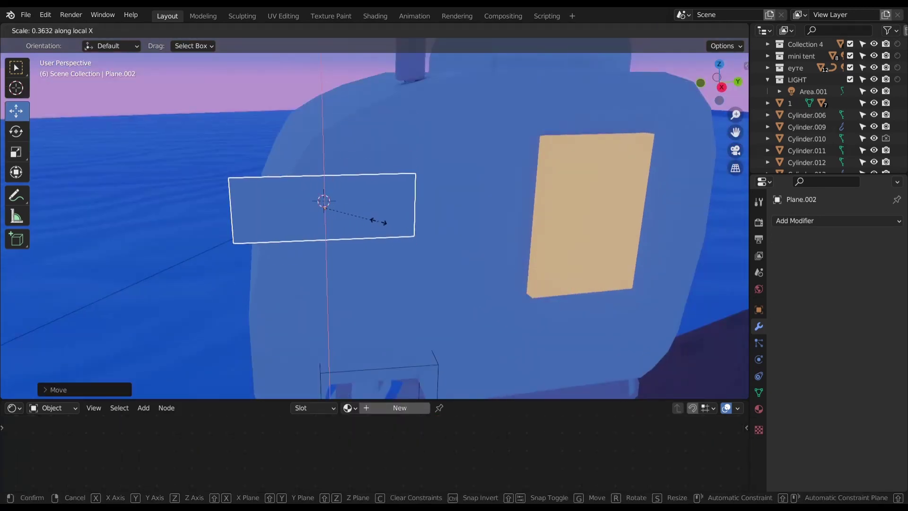
pyautogui.click(378, 221)
pyautogui.press('Tab')
pyautogui.hotkey('ctrl', 'r')
pyautogui.click(243, 213)
pyautogui.click(318, 187)
# Step: Bevel the new edge into extra loops and save the scene
pyautogui.hotkey('ctrl', 'b')
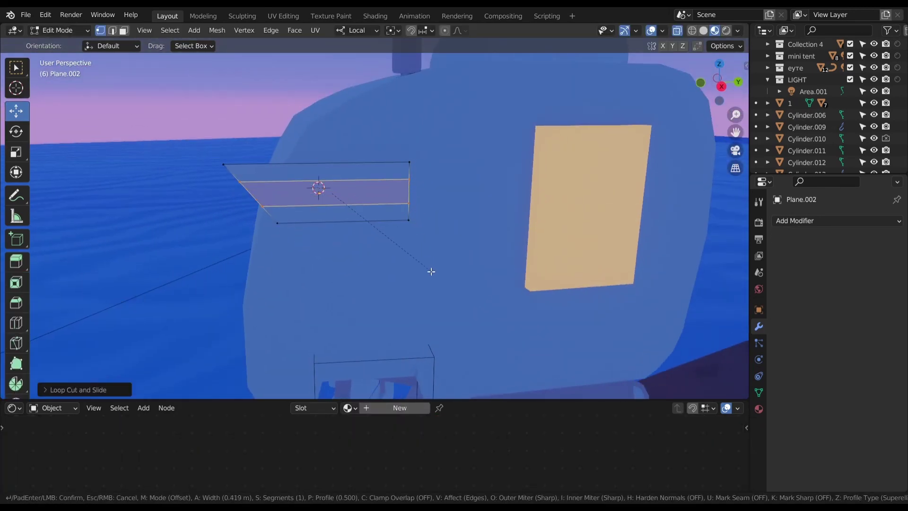
pyautogui.moveTo(308, 223); pyautogui.dragTo(357, 219, button='middle')
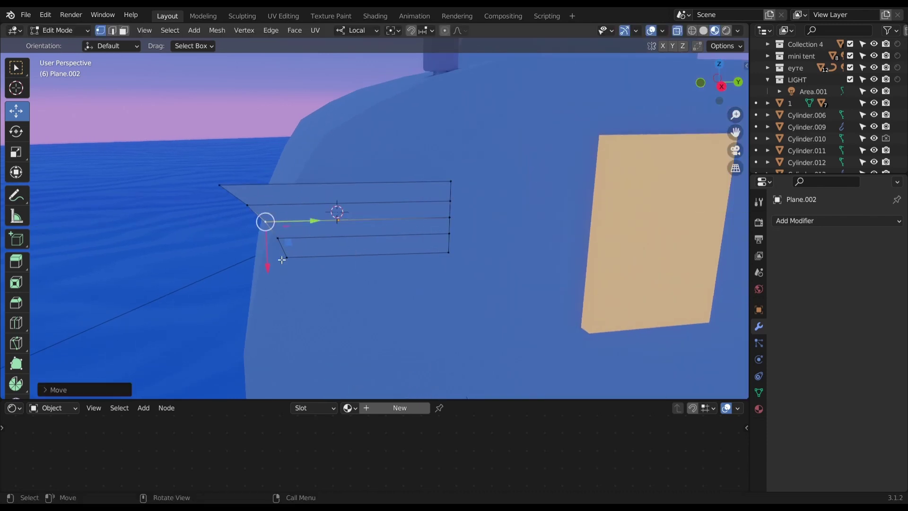
pyautogui.press('Tab')
pyautogui.moveTo(383, 256); pyautogui.dragTo(605, 273, button='middle')
pyautogui.press('Tab')
pyautogui.press('Tab')
pyautogui.hotkey('ctrl', 's')
# Step: Apply the panel's scale, thicken it with Solidify, and start adding a cube above the awning
pyautogui.hotkey('ctrl', 'a')
pyautogui.click(607, 260)
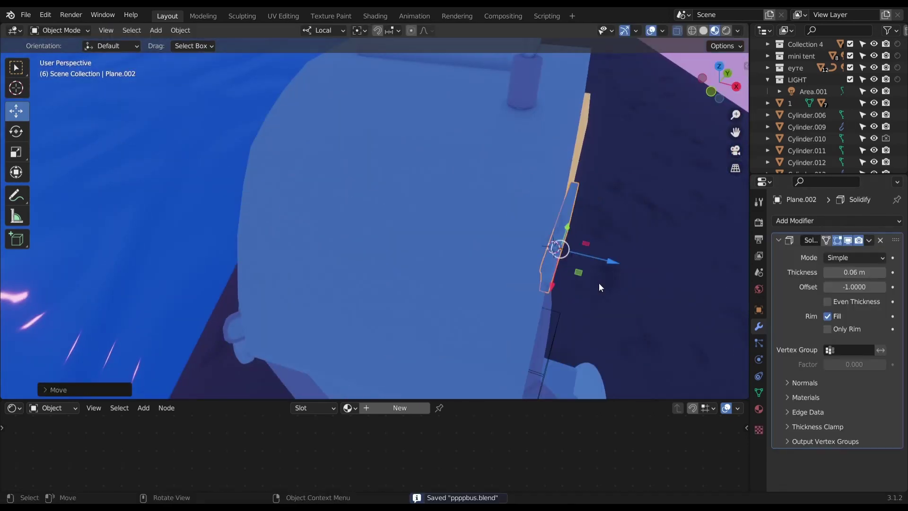
pyautogui.press('KP_0')
pyautogui.press('s')
pyautogui.press('Escape')
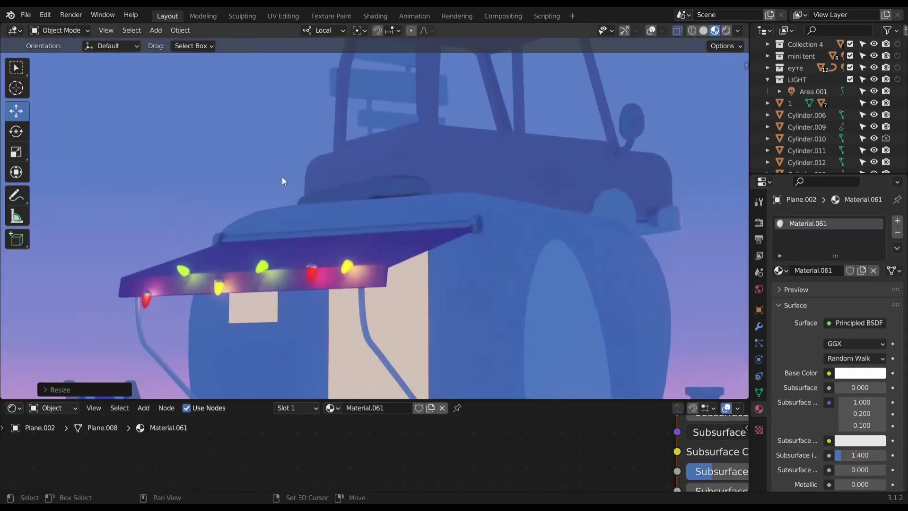
pyautogui.hotkey('shift', 'a')
pyautogui.hotkey('shift', 'a')
# Step: Add a cube above the awning, round it into a small head and give it a new pale pink material
pyautogui.click(495, 226)
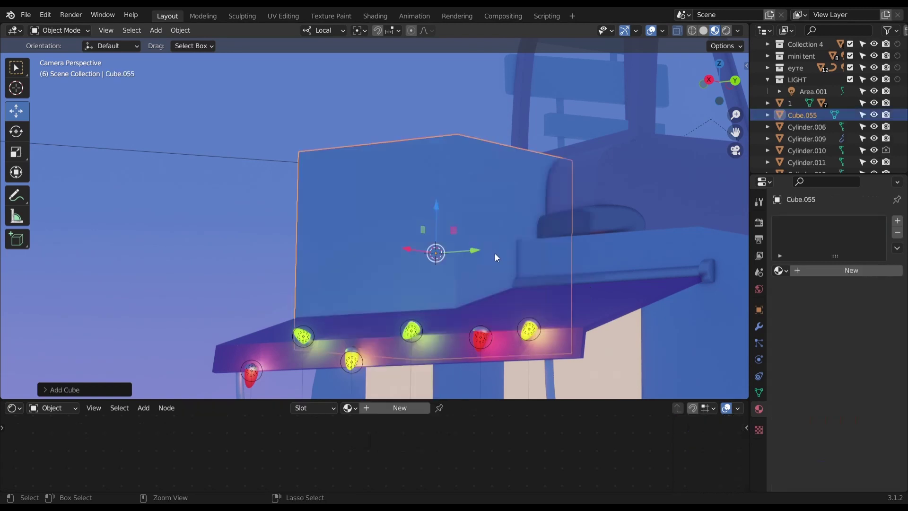
pyautogui.press('s')
pyautogui.click(455, 274)
pyautogui.click(851, 270)
pyautogui.click(860, 373)
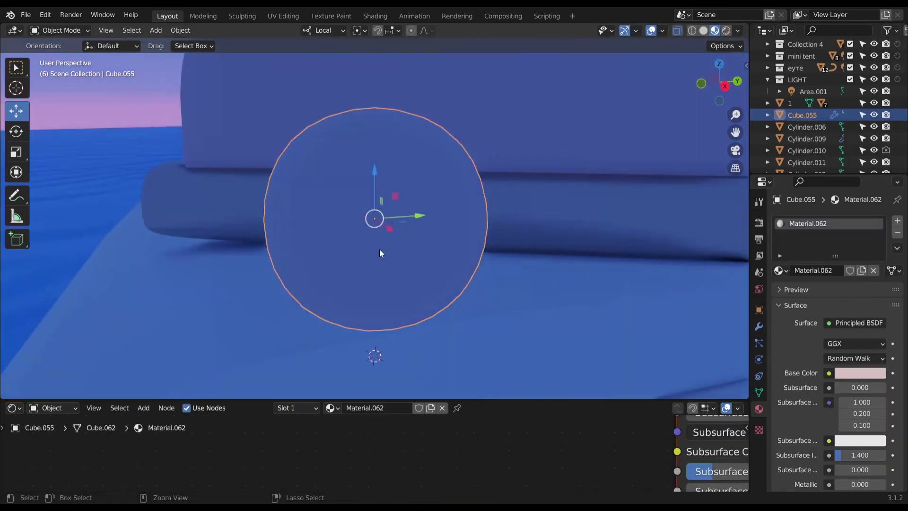
pyautogui.moveTo(426, 227); pyautogui.dragTo(360, 213, button='middle')
pyautogui.press('s')
pyautogui.click(334, 196)
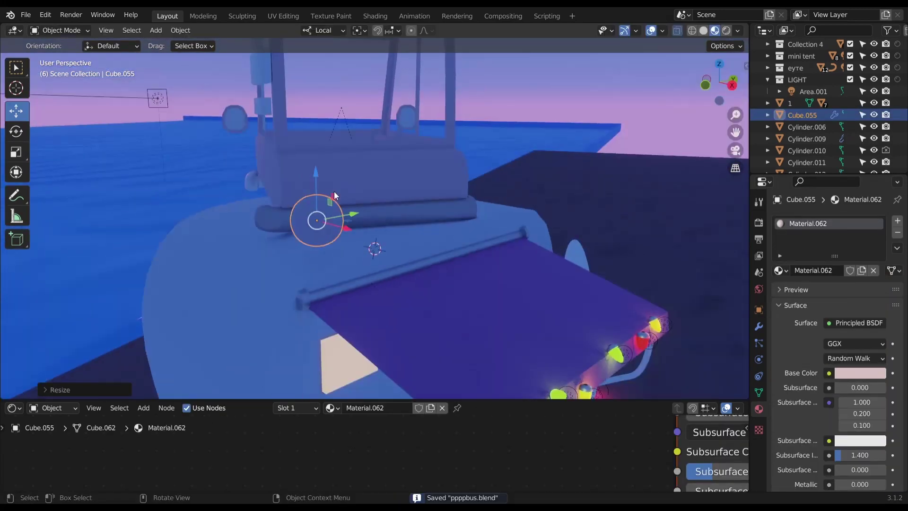
# Step: Duplicate the head below itself and stretch it vertically into the cat's body, then save
pyautogui.press('KP_0')
pyautogui.scroll(3, 470, 244)
pyautogui.scroll(2, 443, 200)
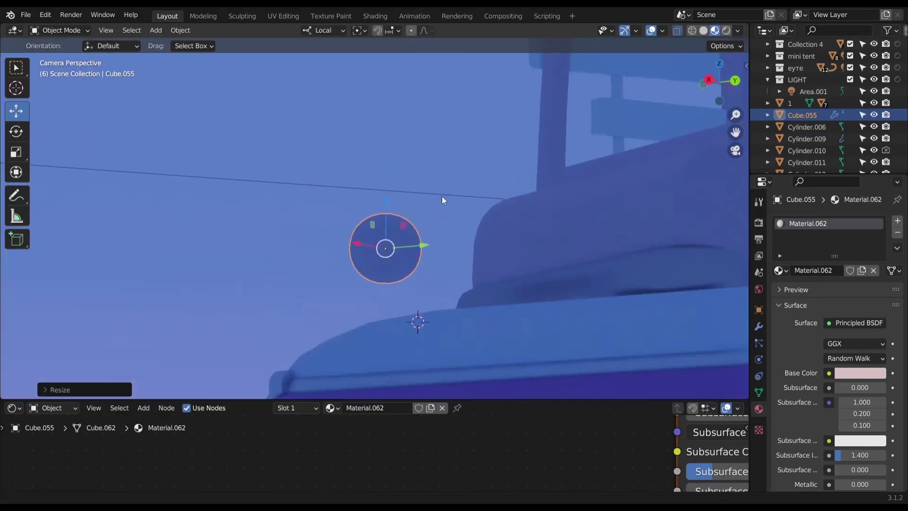
pyautogui.hotkey('shift', 'd')
pyautogui.press('z')
pyautogui.press('s')
pyautogui.press('z')
pyautogui.press('Return')
pyautogui.press('Tab')
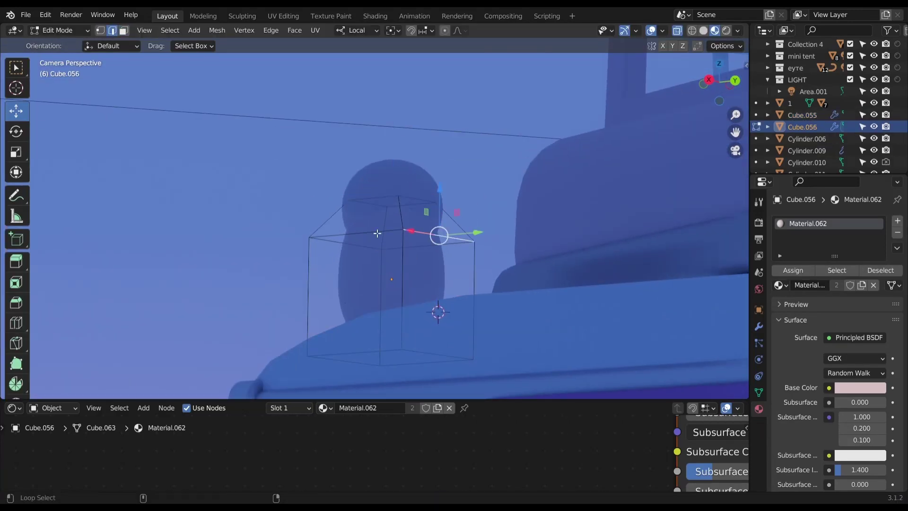
pyautogui.click(454, 268)
pyautogui.press('Tab')
pyautogui.hotkey('ctrl', 's')
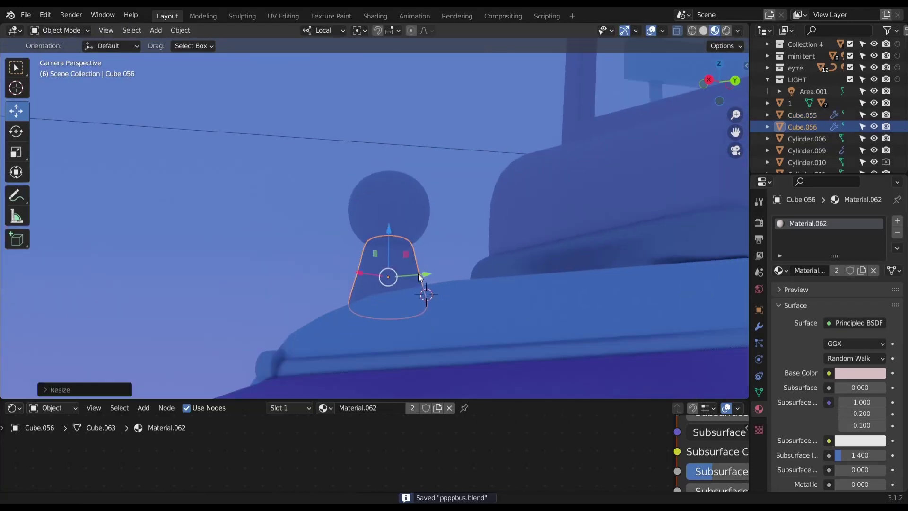
# Step: Taper the ear piece's whole mesh into an ear shape and save
pyautogui.click(395, 286)
pyautogui.moveTo(387, 166); pyautogui.dragTo(450, 264, button='middle')
pyautogui.scroll(-3, 444, 273)
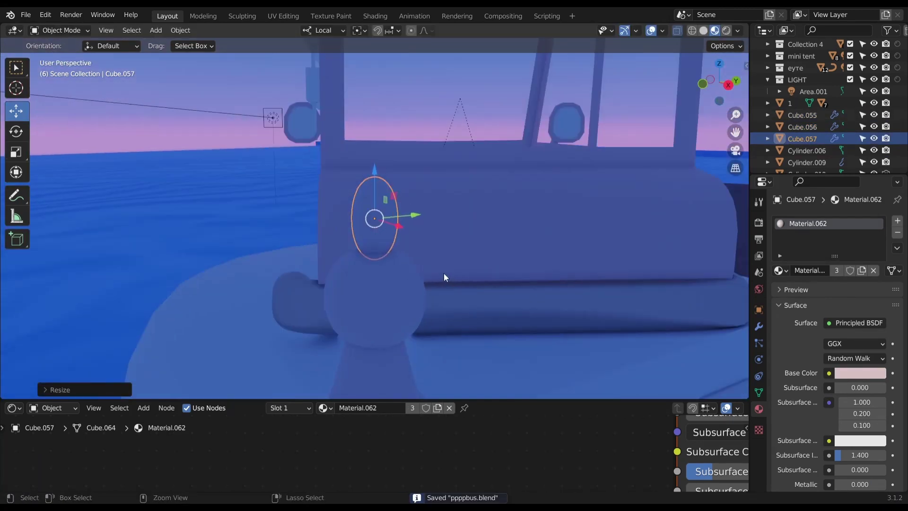
pyautogui.press('Tab')
pyautogui.click(317, 104)
pyautogui.press('a')
pyautogui.moveTo(318, 105); pyautogui.dragTo(347, 276, button='middle')
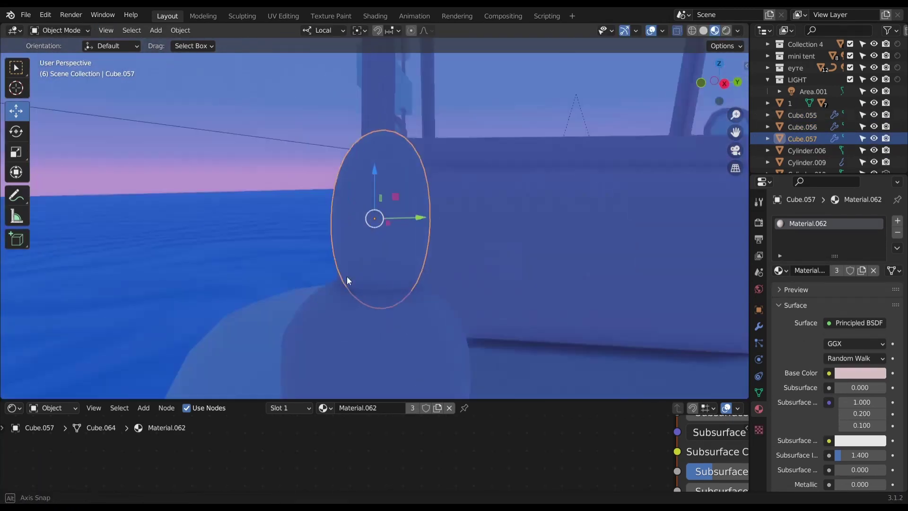
pyautogui.press('s')
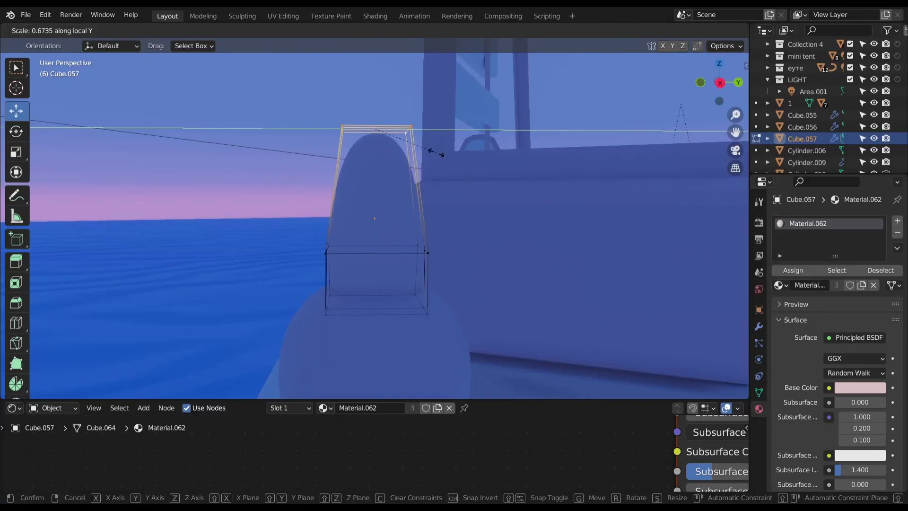
pyautogui.press('Return')
pyautogui.press('Tab')
pyautogui.moveTo(431, 148)
pyautogui.mouseDown(button='middle')
pyautogui.moveTo(484, 251)
pyautogui.moveTo(378, 335)
pyautogui.mouseUp(button='middle')
pyautogui.hotkey('ctrl', 's')
# Step: Move the ear onto the head, mirror it to the other side and rotate the cat figure
pyautogui.press('KP_0')
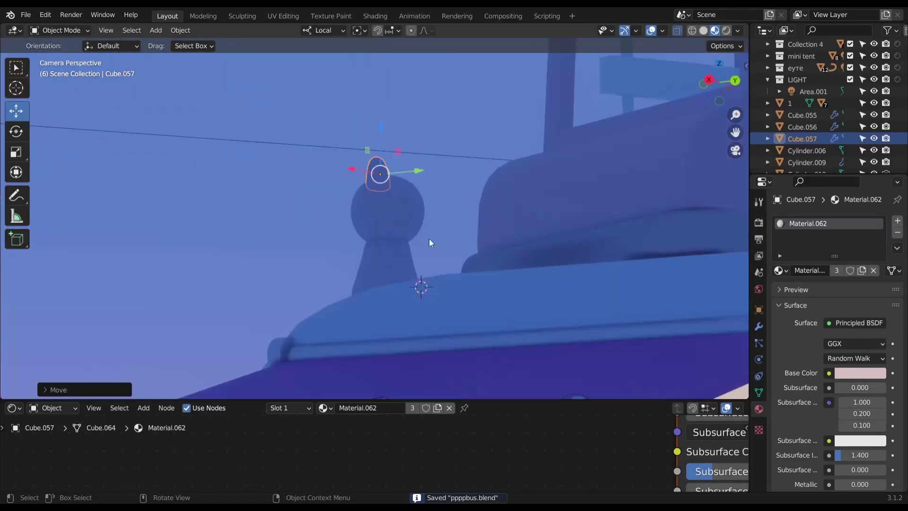
pyautogui.press('g')
pyautogui.click(404, 226)
pyautogui.press('q')
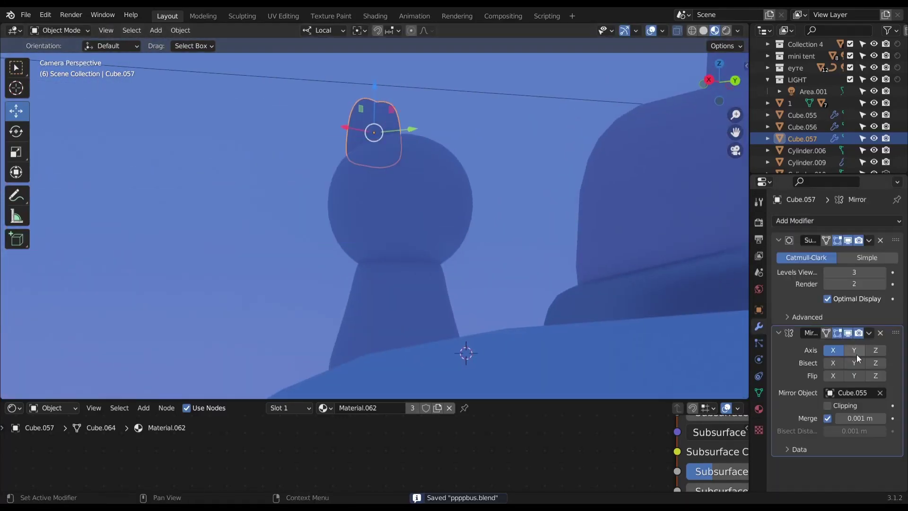
pyautogui.press('KP_0')
pyautogui.keyDown('shift'); pyautogui.click(418, 212); pyautogui.keyUp('shift')
pyautogui.press('KP_Decimal')
pyautogui.click(477, 198)
pyautogui.hotkey('ctrl', 's')
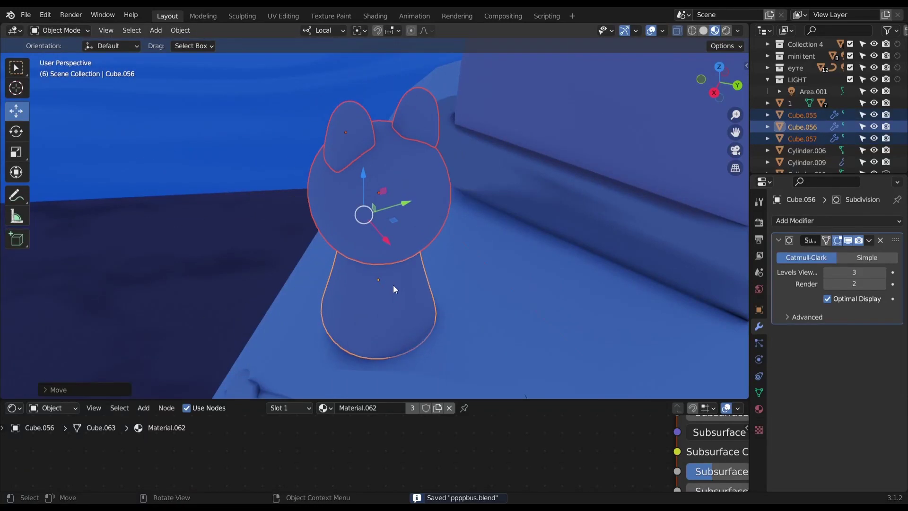
pyautogui.press('KP_0')
pyautogui.scroll(3, 386, 256)
# Step: Add a loop around the head's middle and reshape the ear mesh
pyautogui.click(367, 164)
pyautogui.press('Tab')
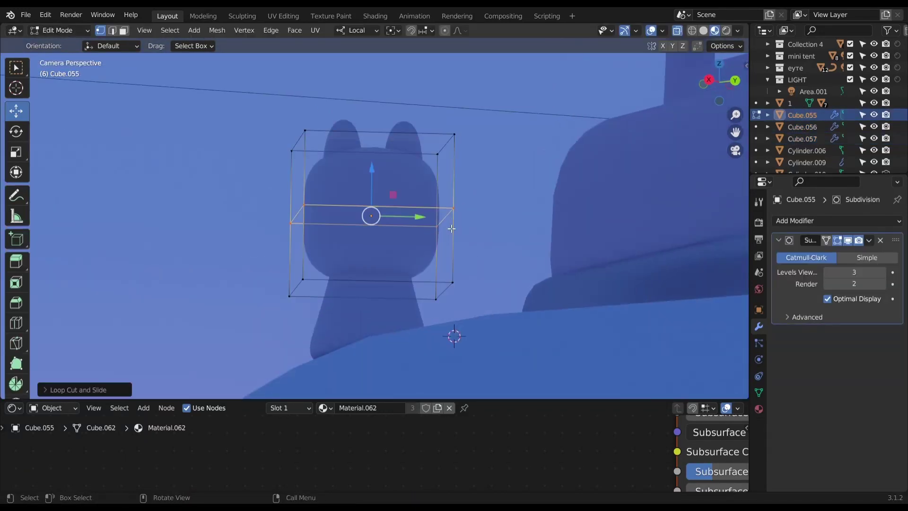
pyautogui.press('s')
pyautogui.click(381, 169)
pyautogui.hotkey('alt', 'q')
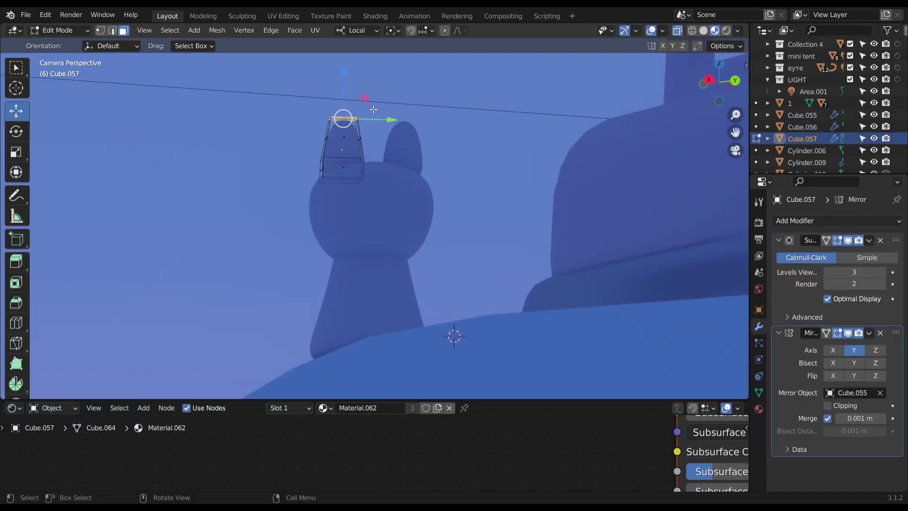
pyautogui.click(396, 130)
# Step: Shift the body's top loop along local X to finish shaping the cat's body
pyautogui.hotkey('alt', 'q')
pyautogui.scroll(3, 474, 290)
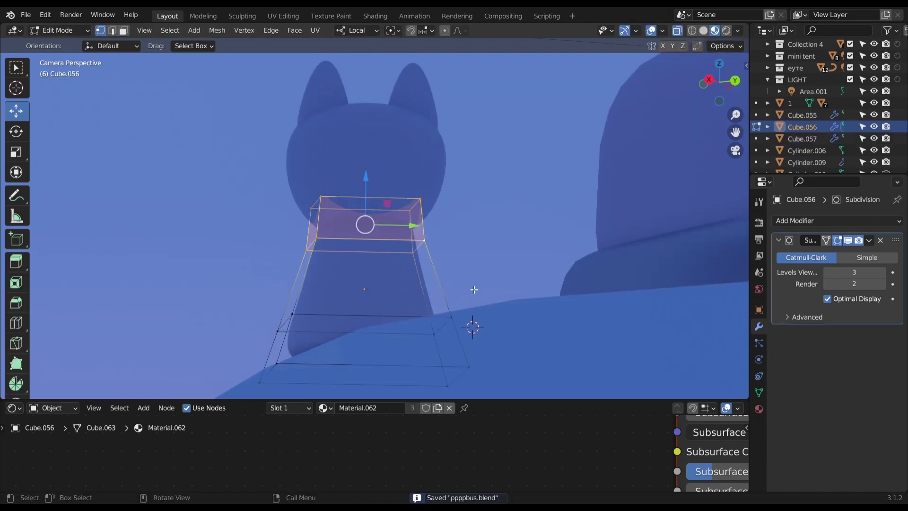
pyautogui.moveTo(436, 284); pyautogui.dragTo(432, 224, button='middle')
pyautogui.press('g')
pyautogui.press('x')
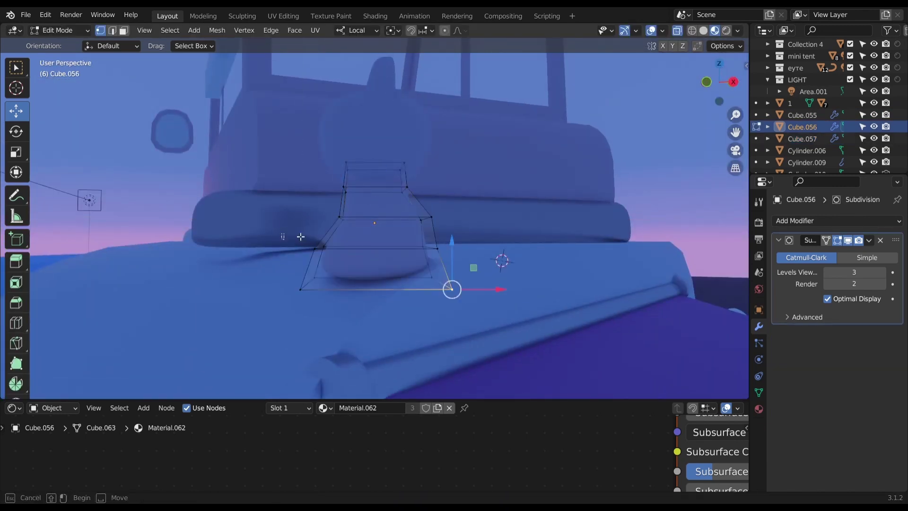
pyautogui.press('Tab')
pyautogui.click(449, 271)
pyautogui.scroll(-5, 449, 270)
# Step: Add a cube, scale it along Y and apply its scale as the window cutter
pyautogui.hotkey('shift', 'a')
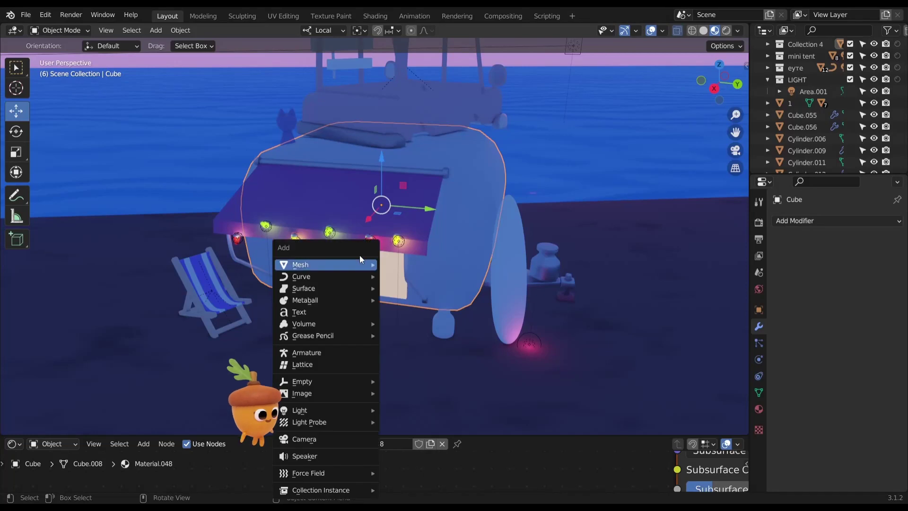
pyautogui.click(402, 276)
pyautogui.scroll(4, 355, 312)
pyautogui.press('s')
pyautogui.press('y')
pyautogui.press('y')
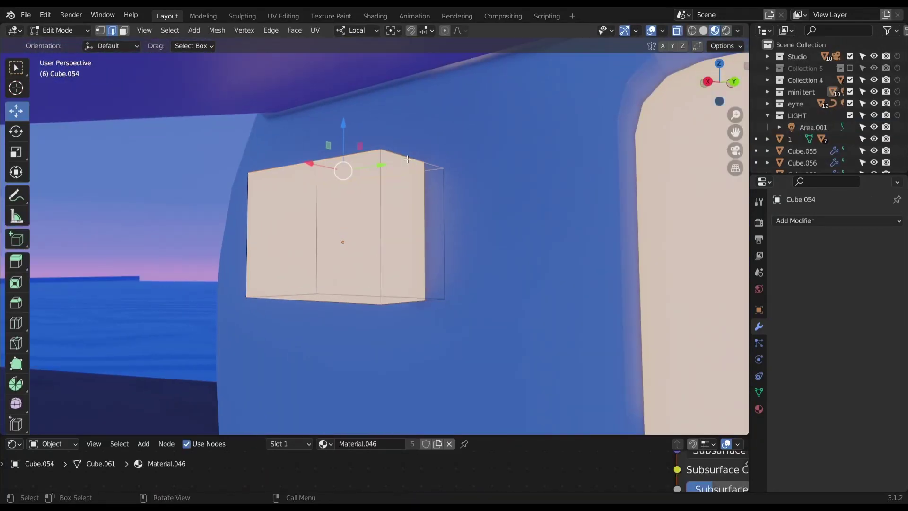
pyautogui.press('Tab')
pyautogui.hotkey('ctrl', 'a')
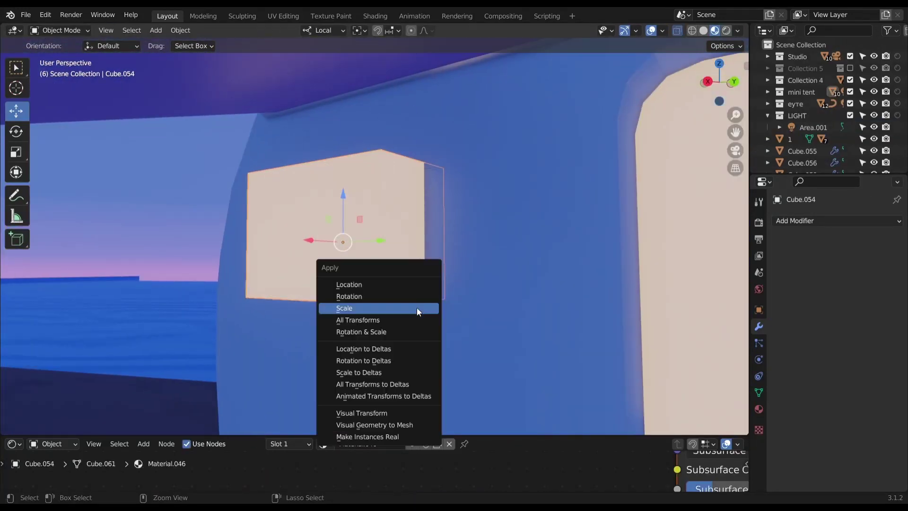
pyautogui.click(416, 309)
# Step: Bevel the cutter's edges, boolean-subtract it from the caravan wall and delete the cutter
pyautogui.press('Tab')
pyautogui.hotkey('ctrl', 'b')
pyautogui.click(463, 378)
pyautogui.press('Tab')
pyautogui.keyDown('shift'); pyautogui.click(521, 325); pyautogui.keyUp('shift')
pyautogui.hotkey('ctrl', '-')
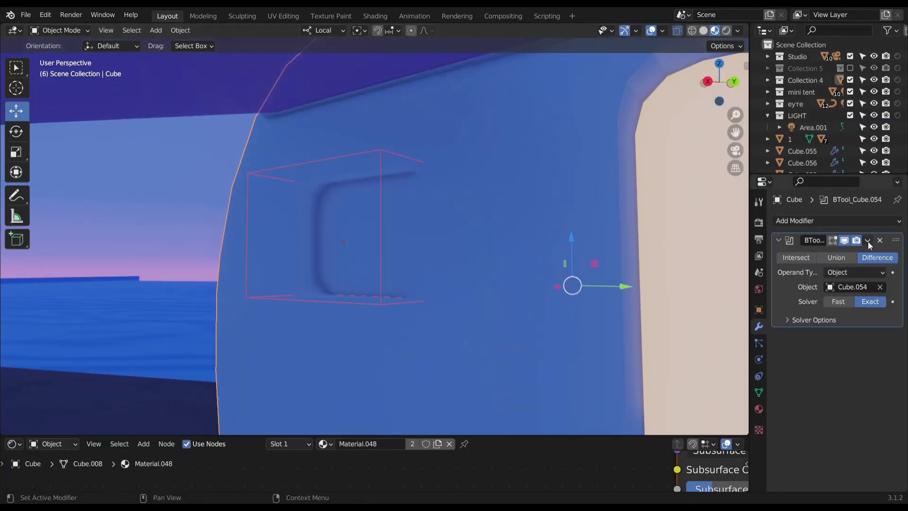
pyautogui.press('Delete')
pyautogui.click(365, 245)
# Step: Move and scale the window panel box to fit the van window opening
pyautogui.scroll(-10, 365, 244)
pyautogui.click(158, 222)
pyautogui.press('g')
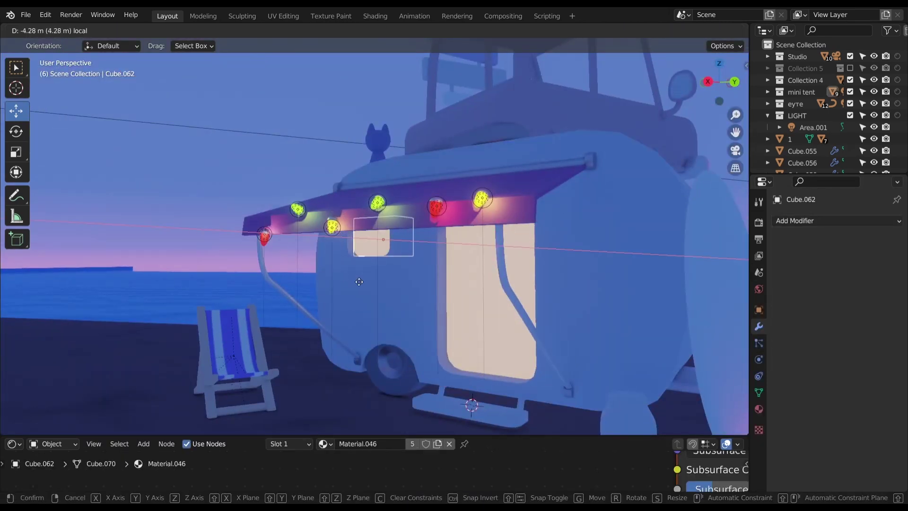
pyautogui.click(385, 239)
pyautogui.press('s')
pyautogui.press('KP_Decimal')
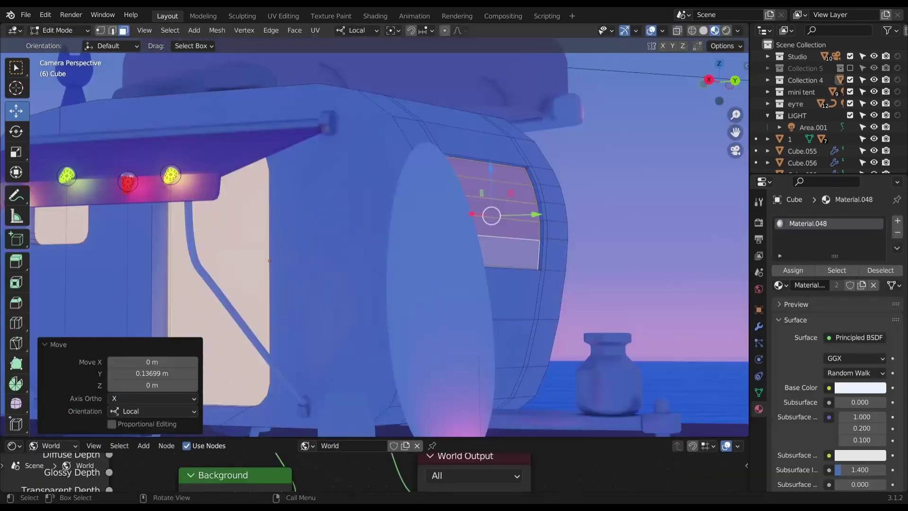
# Step: Slide the window face along Y and assign it the glowing Material.046
pyautogui.press('g')
pyautogui.press('y')
pyautogui.click(516, 222)
pyautogui.click(778, 285)
pyautogui.click(672, 326)
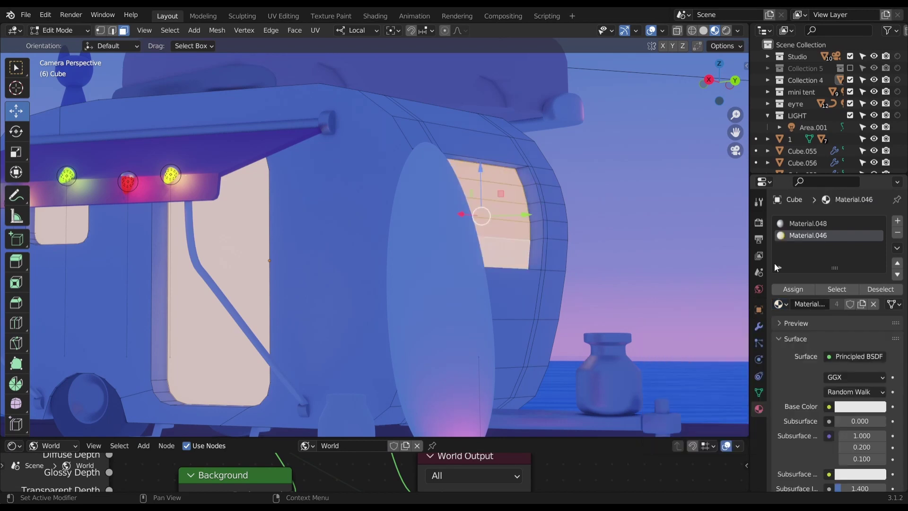
pyautogui.press('Tab')
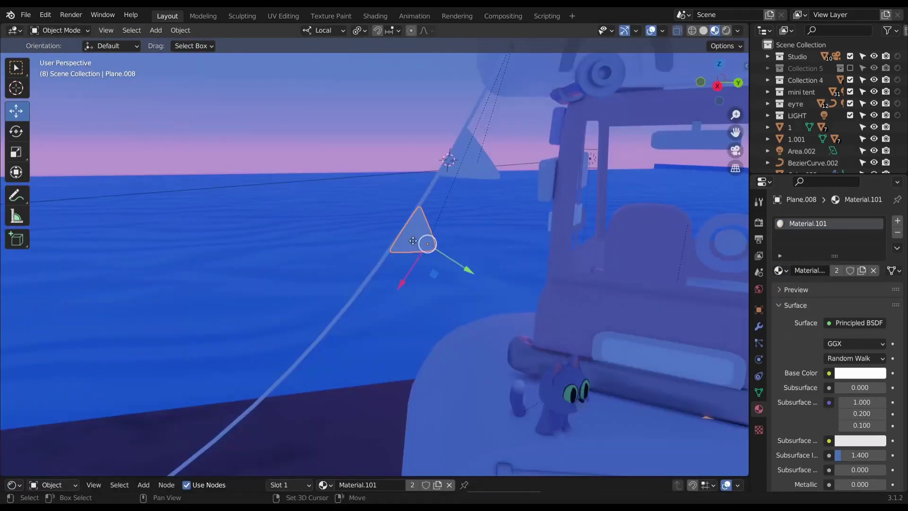
# Step: Slide the bunting flag along Y on the string and rotate it about its Z axis
pyautogui.press('g')
pyautogui.press('y')
pyautogui.press('y')
pyautogui.press('Return')
pyautogui.press('r')
pyautogui.press('z')
pyautogui.press('z')
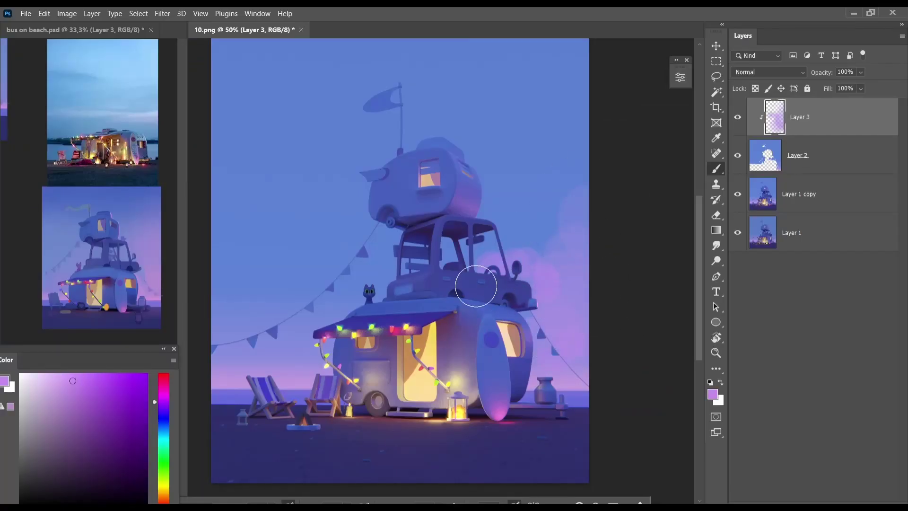
# Step: Sample the sky's blue as paint colour and select the pngegg copy star layer
pyautogui.keyDown('alt'); pyautogui.click(551, 274); pyautogui.keyUp('alt')
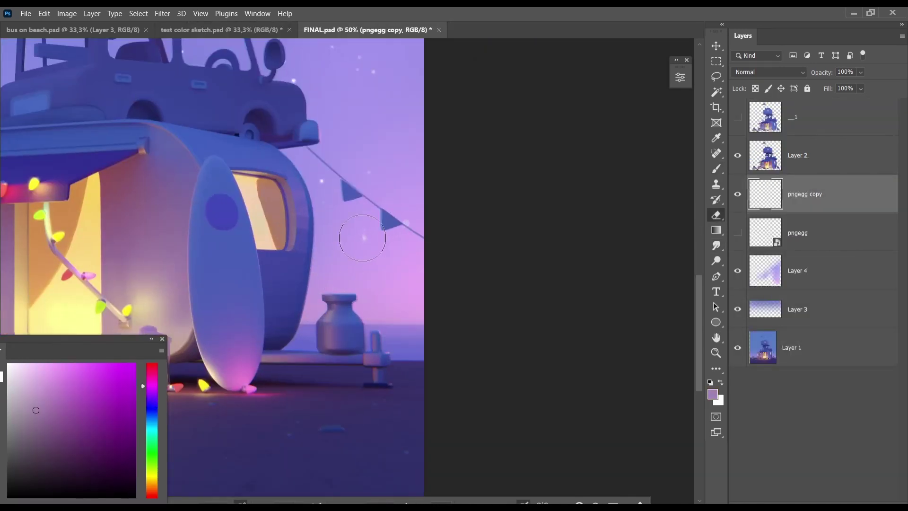
pyautogui.keyDown('alt'); pyautogui.scroll(-2, 362, 237); pyautogui.keyUp('alt')
pyautogui.scroll(2, 474, 265)
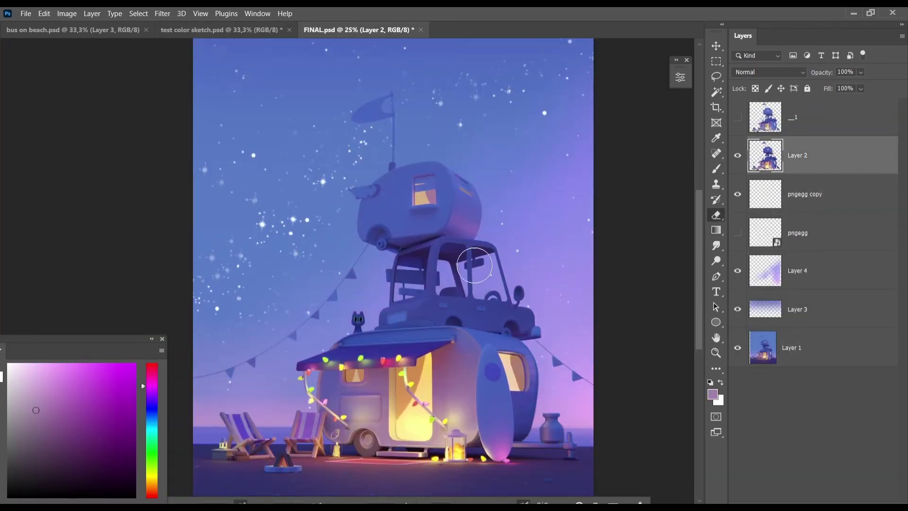
pyautogui.click(738, 199)
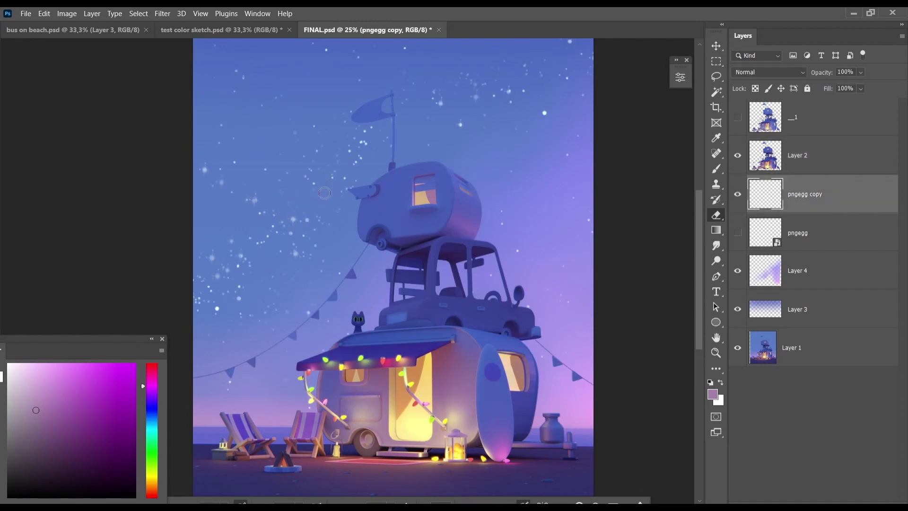
pyautogui.keyDown('alt'); pyautogui.scroll(-1, 325, 193); pyautogui.keyUp('alt')
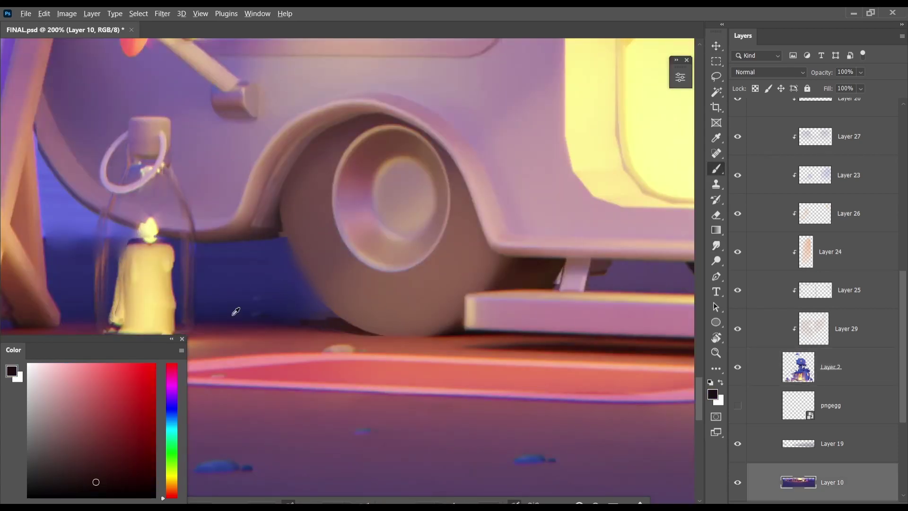
# Step: Sample muted purple and door blue colours and brush soft light onto the camper's side
pyautogui.keyDown('alt'); pyautogui.click(285, 276); pyautogui.keyUp('alt')
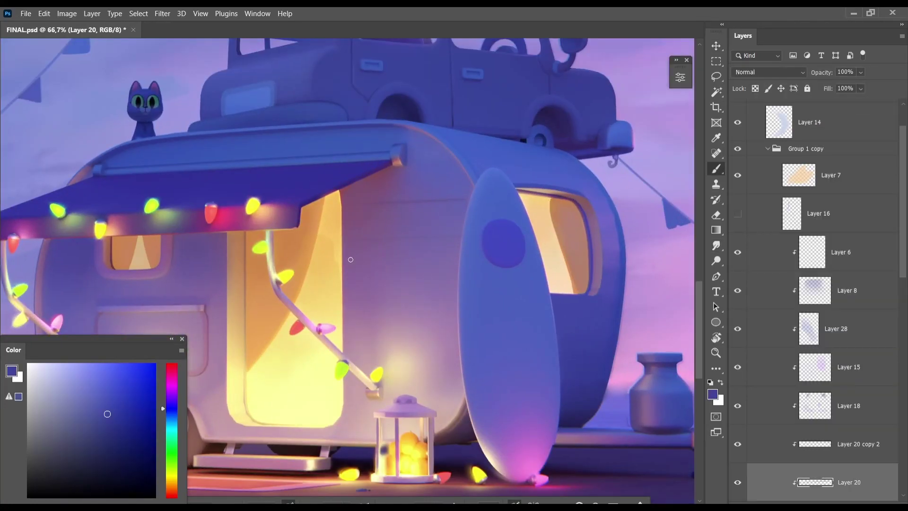
pyautogui.keyDown('alt'); pyautogui.click(348, 306); pyautogui.keyUp('alt')
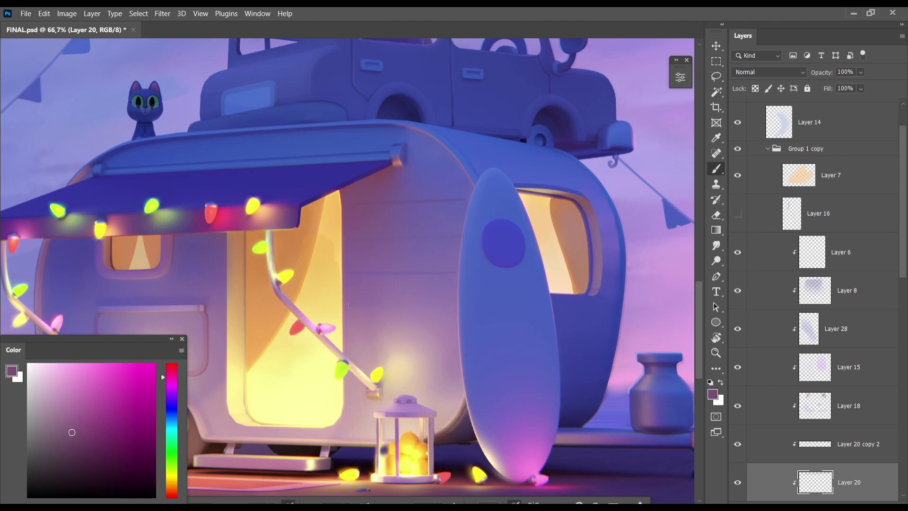
pyautogui.keyDown('alt'); pyautogui.click(470, 265); pyautogui.keyUp('alt')
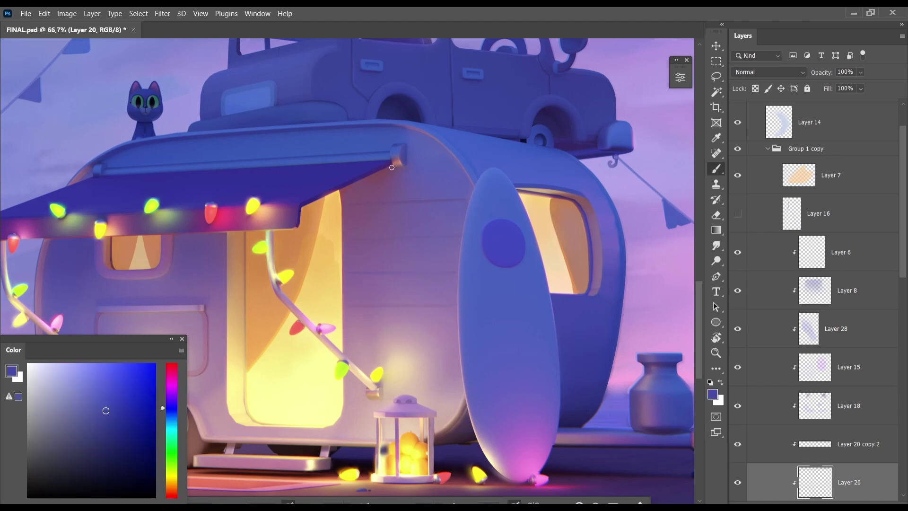
pyautogui.moveTo(391, 167); pyautogui.dragTo(425, 272)
# Step: Pick a lavender colour and set up a Gaussian Blur with radius 6,6
pyautogui.keyDown('alt'); pyautogui.click(426, 272); pyautogui.keyUp('alt')
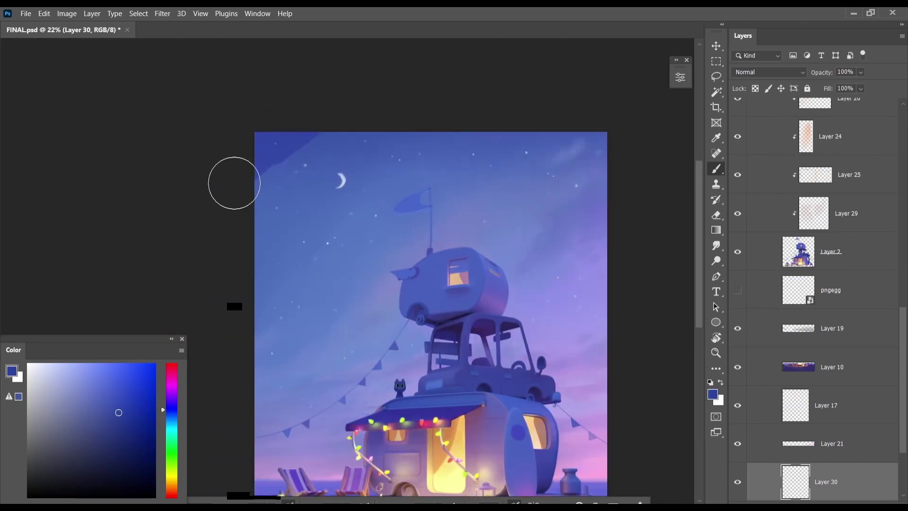
pyautogui.click(163, 13)
pyautogui.click(331, 194)
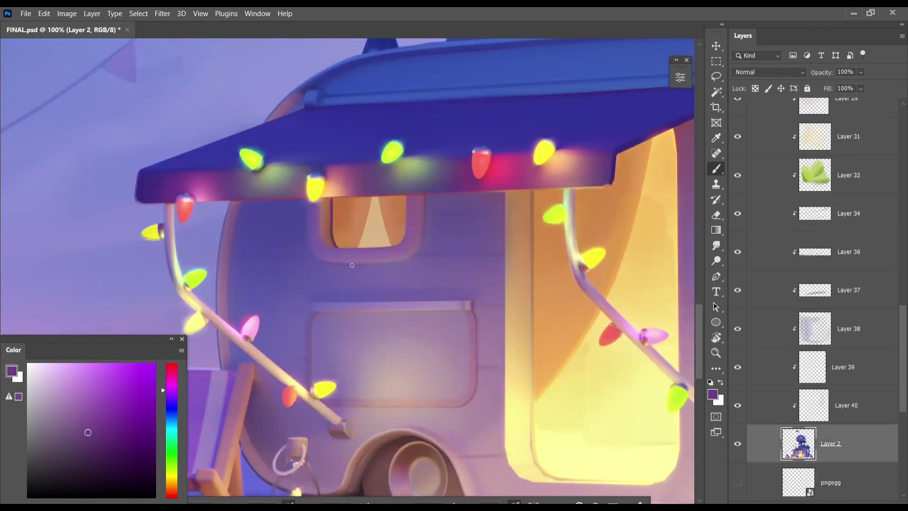
# Step: Zoom to 200%, tilt the canvas about 45° and pan to the side panel below the small window
pyautogui.keyDown('alt'); pyautogui.scroll(1, 415, 249); pyautogui.keyUp('alt')
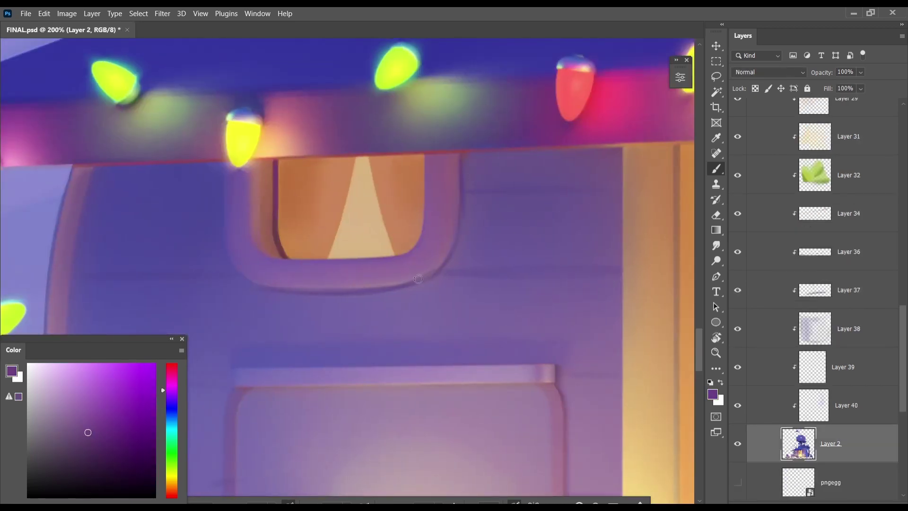
pyautogui.moveTo(246, 263); pyautogui.dragTo(325, 184)
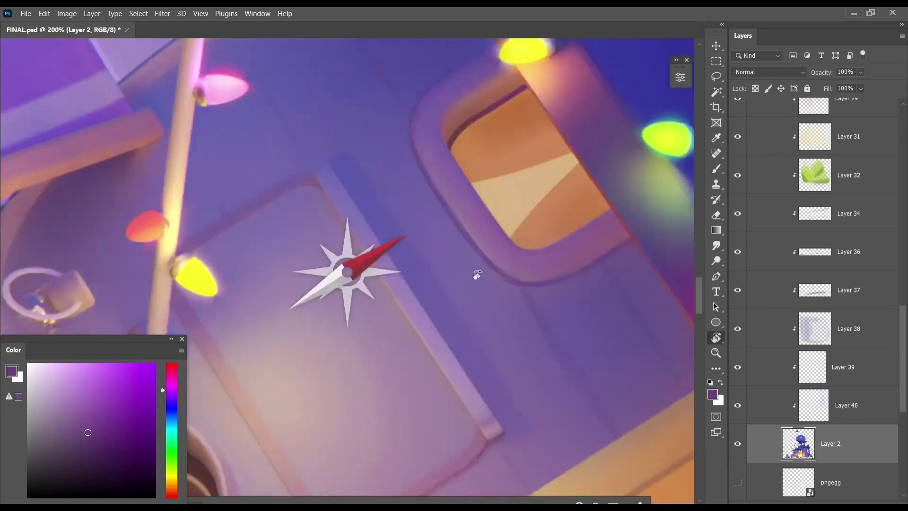
pyautogui.moveTo(402, 325); pyautogui.dragTo(369, 249)
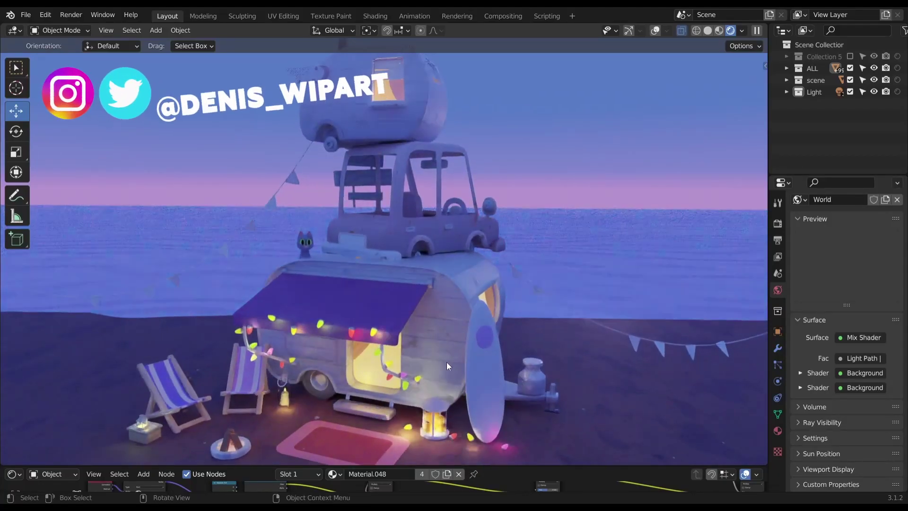
# Step: Orbit slightly upward and zoom out to show the whole beach scene with the bunny and moon
pyautogui.moveTo(446, 361)
pyautogui.mouseDown(button='middle')
pyautogui.moveTo(449, 331)
pyautogui.moveTo(487, 308)
pyautogui.moveTo(462, 319)
pyautogui.moveTo(474, 324)
pyautogui.mouseUp(button='middle')
pyautogui.scroll(-3, 455, 308)
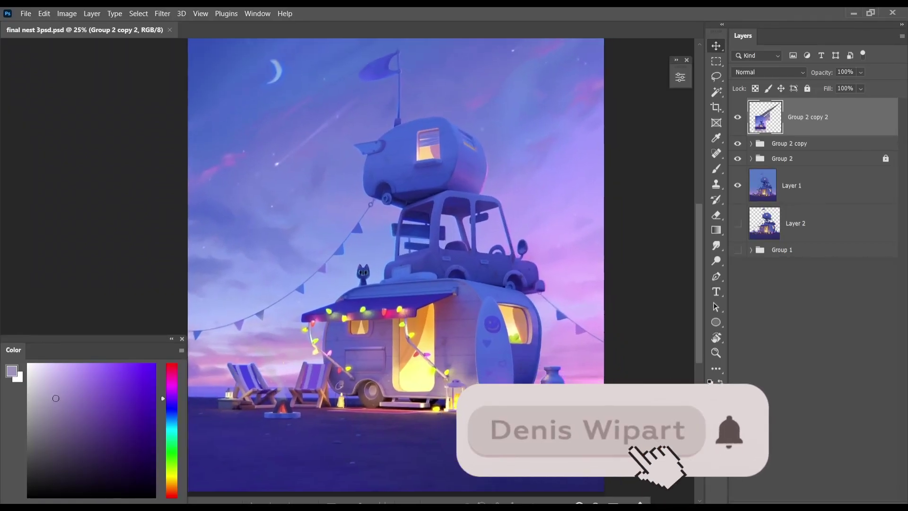
pyautogui.scroll(1, 345, 333)
pyautogui.scroll(1, 345, 333)
pyautogui.scroll(1, 344, 334)
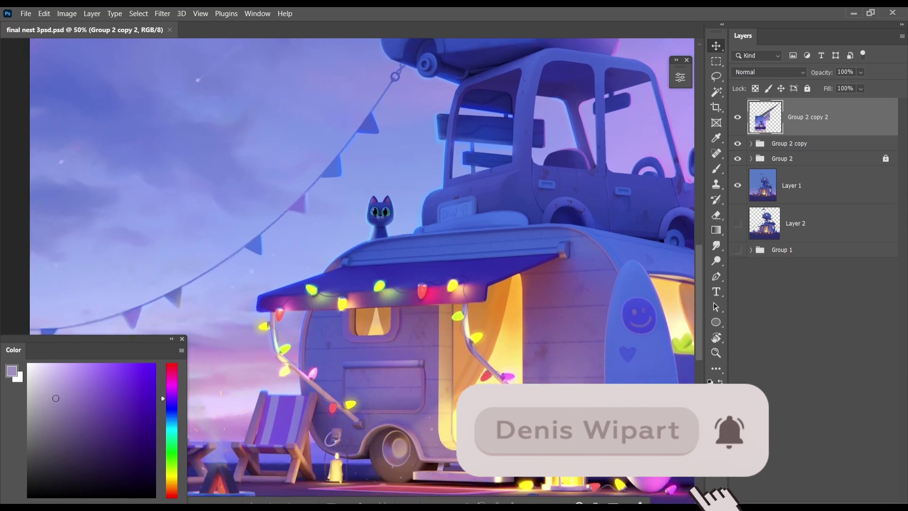
pyautogui.moveTo(342, 480)
pyautogui.mouseDown()
pyautogui.moveTo(454, 359)
pyautogui.moveTo(502, 364)
pyautogui.mouseUp()
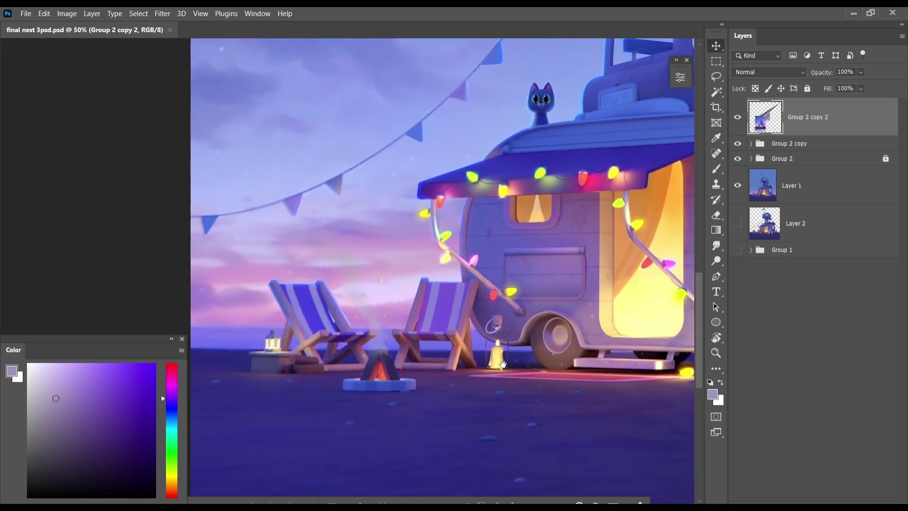
pyautogui.scroll(-2, 540, 259)
pyautogui.scroll(1, 495, 382)
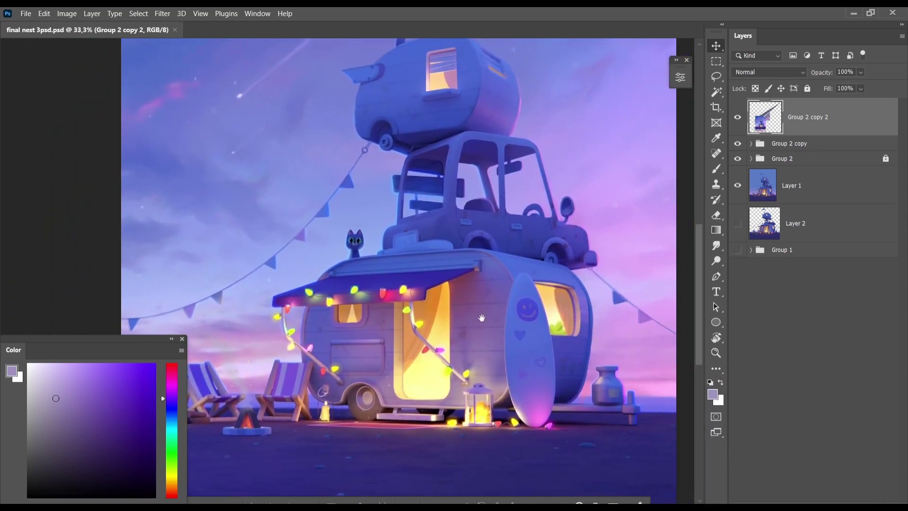
pyautogui.scroll(-2, 495, 382)
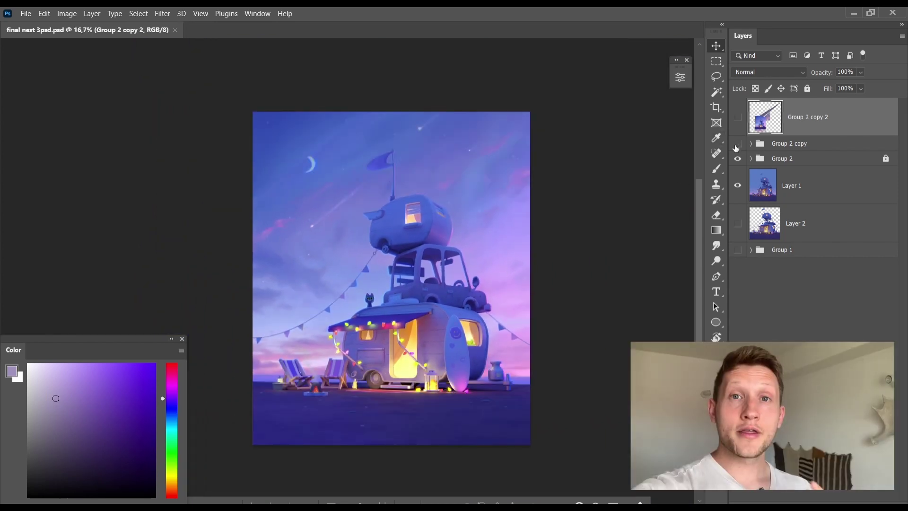
pyautogui.moveTo(737, 117); pyautogui.dragTo(739, 152)
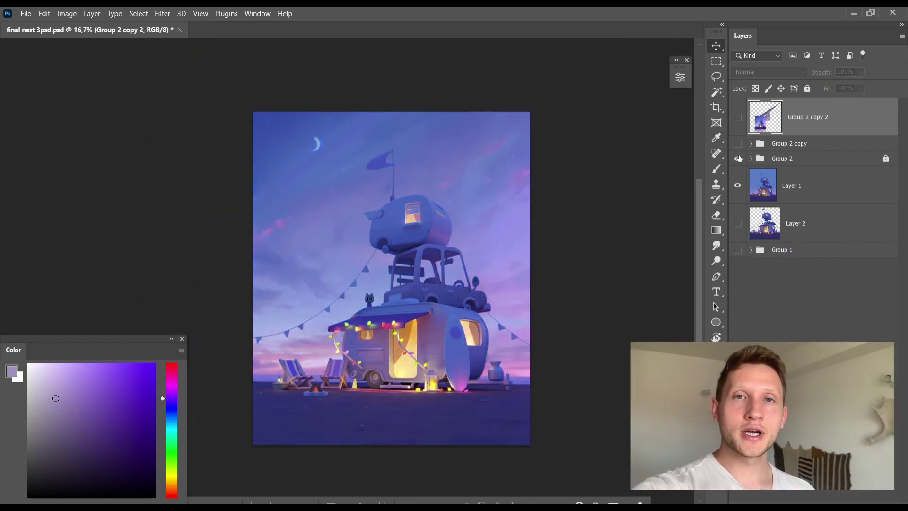
pyautogui.click(738, 144)
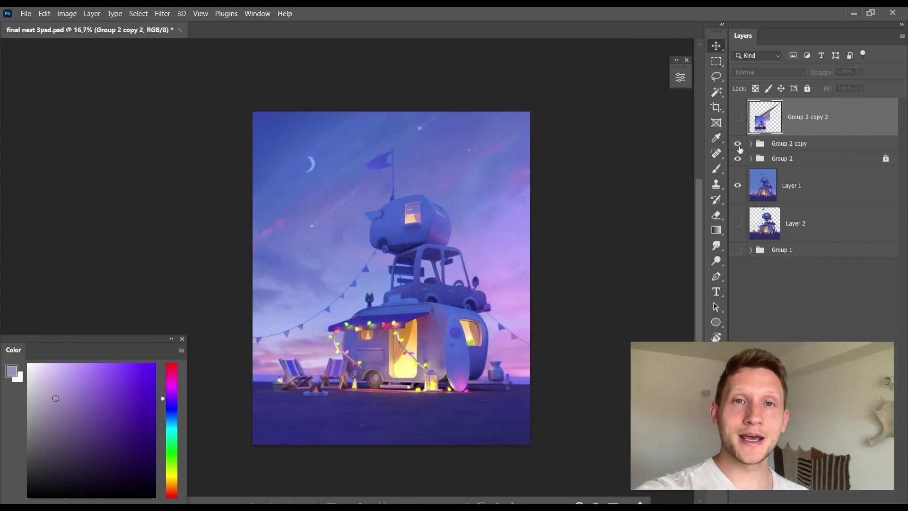
pyautogui.click(737, 117)
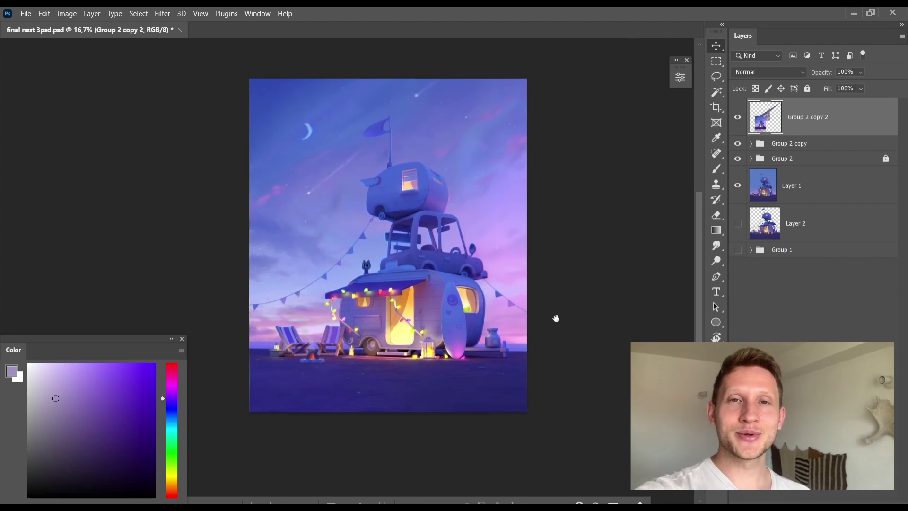
pyautogui.hotkey('ctrl', '+')
pyautogui.moveTo(573, 358); pyautogui.dragTo(555, 358)
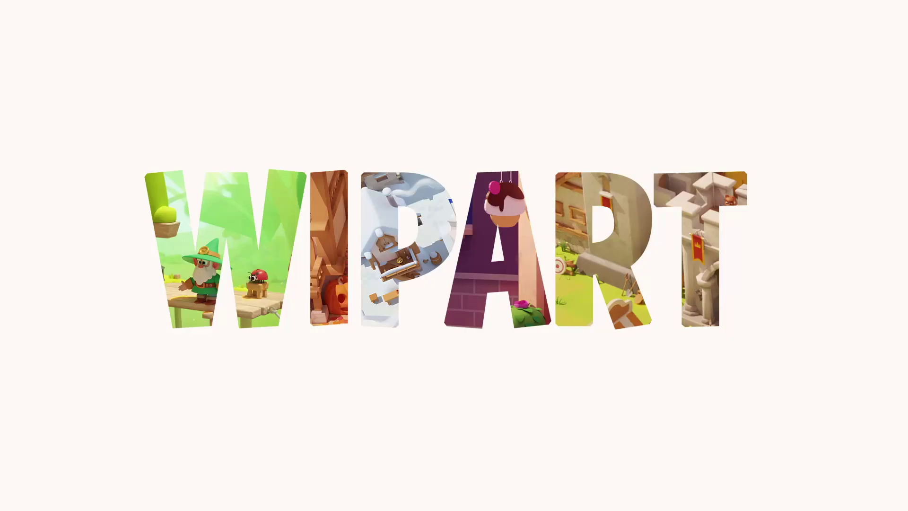